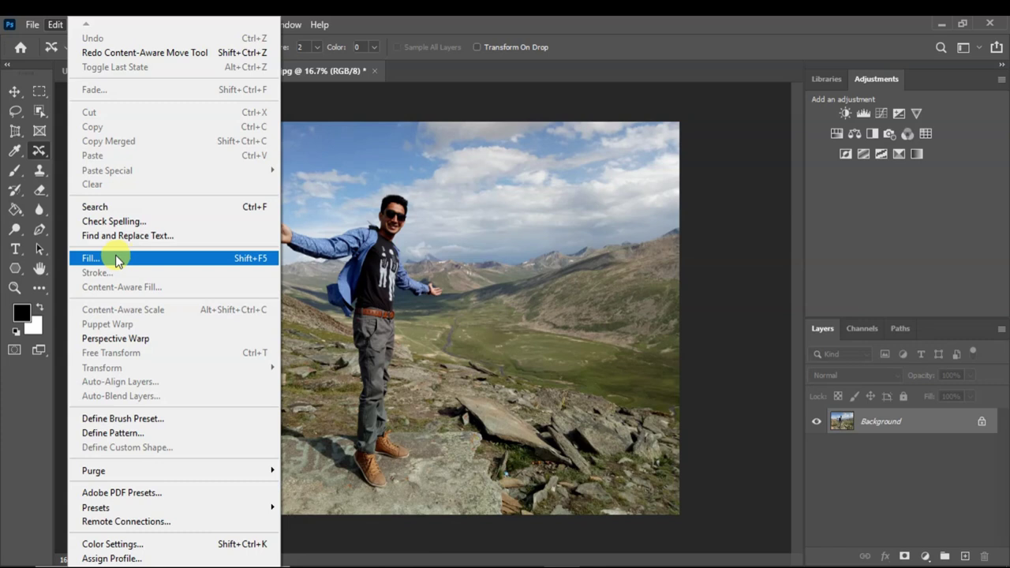
click(115, 257)
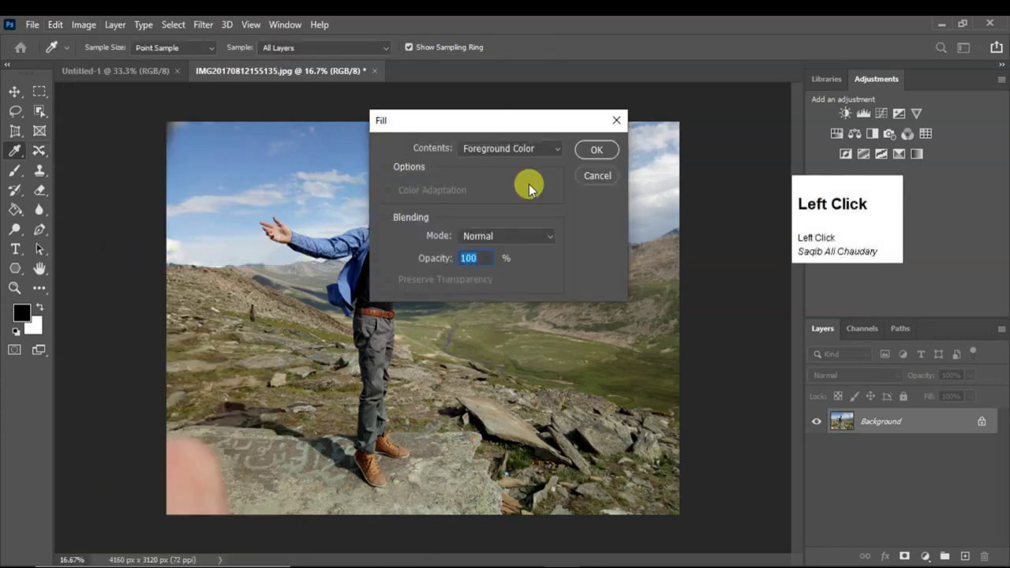
click(617, 125)
key(j)
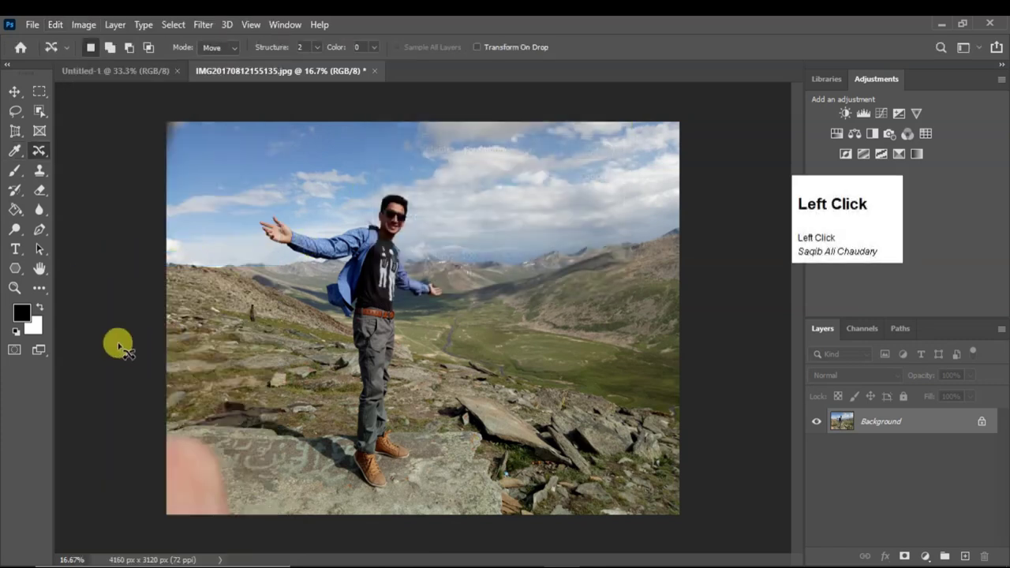
Fill the whole Background layer with the foreground color in Normal mode at 100% opacity, and undo the fill
key(shift+BackSpace)
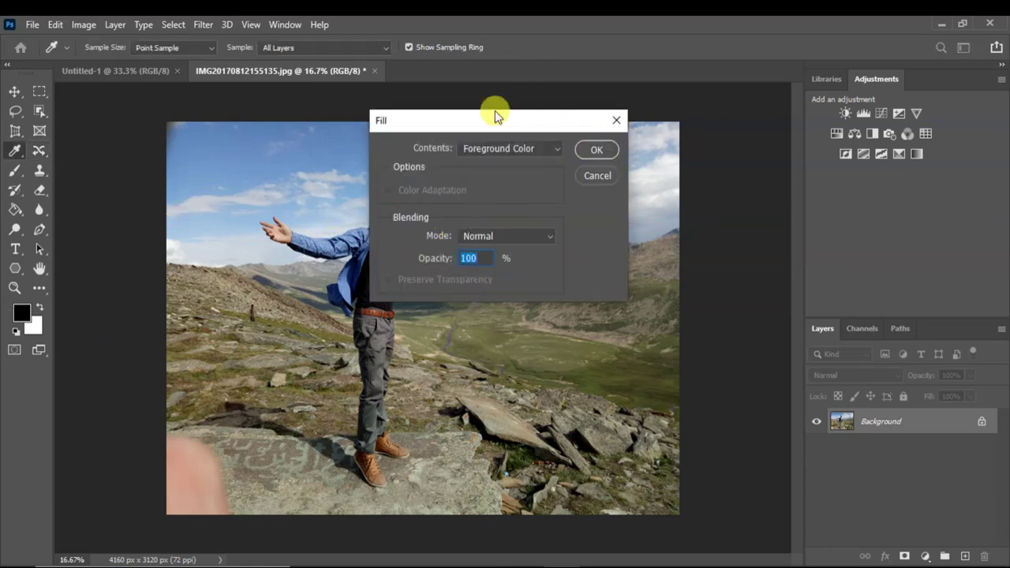
click(511, 153)
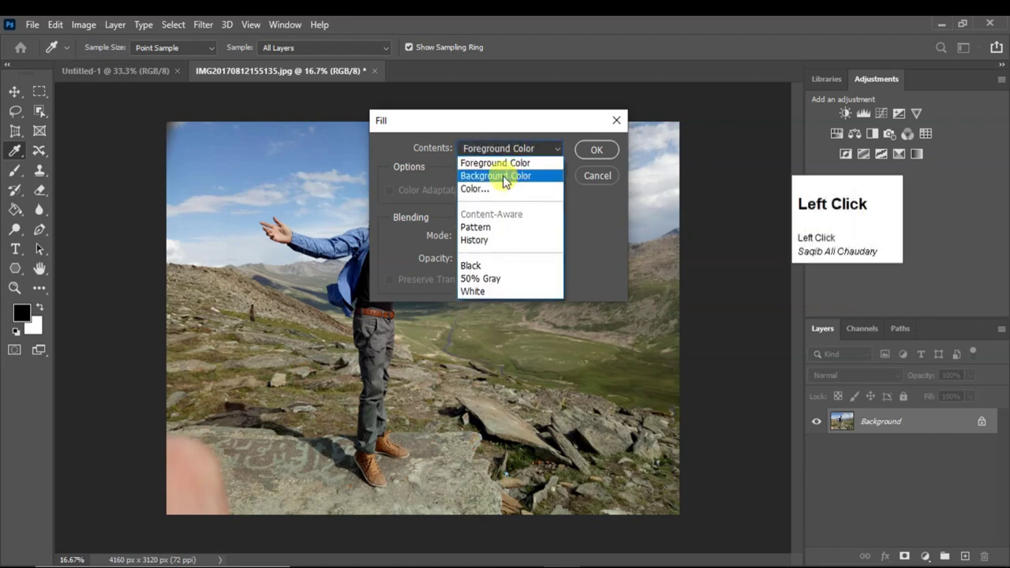
click(573, 124)
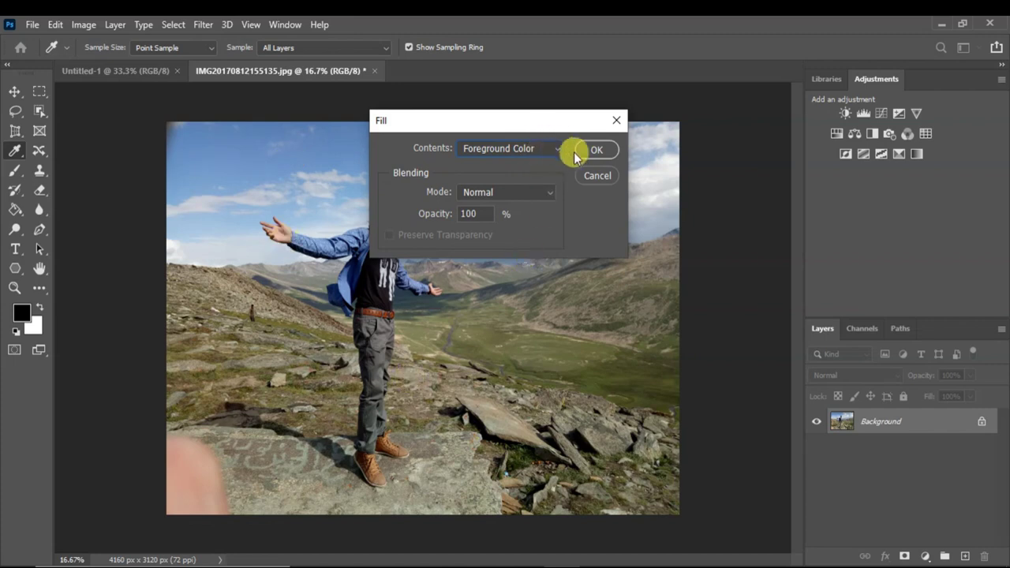
click(595, 151)
key(j)
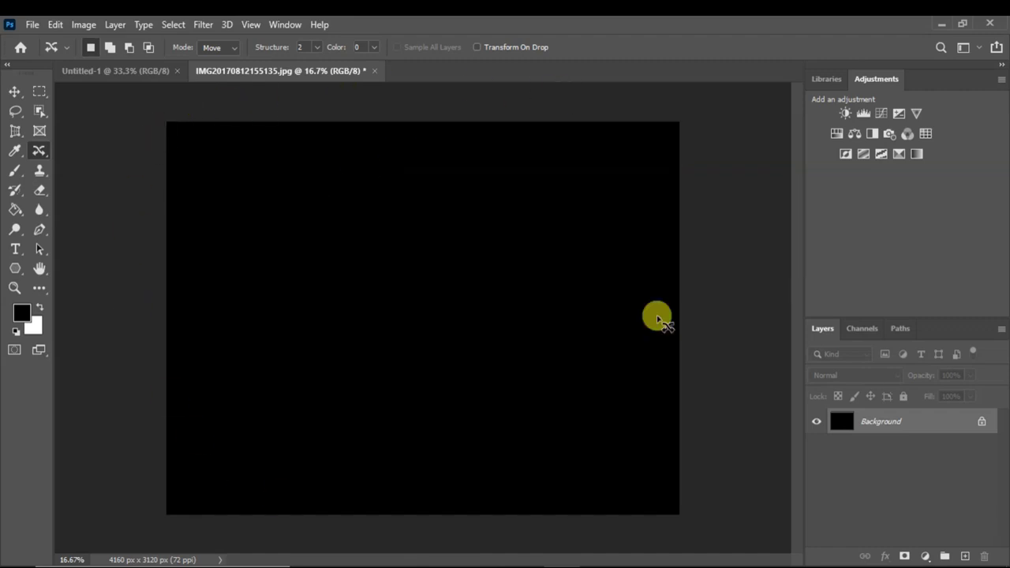
key(ctrl+z)
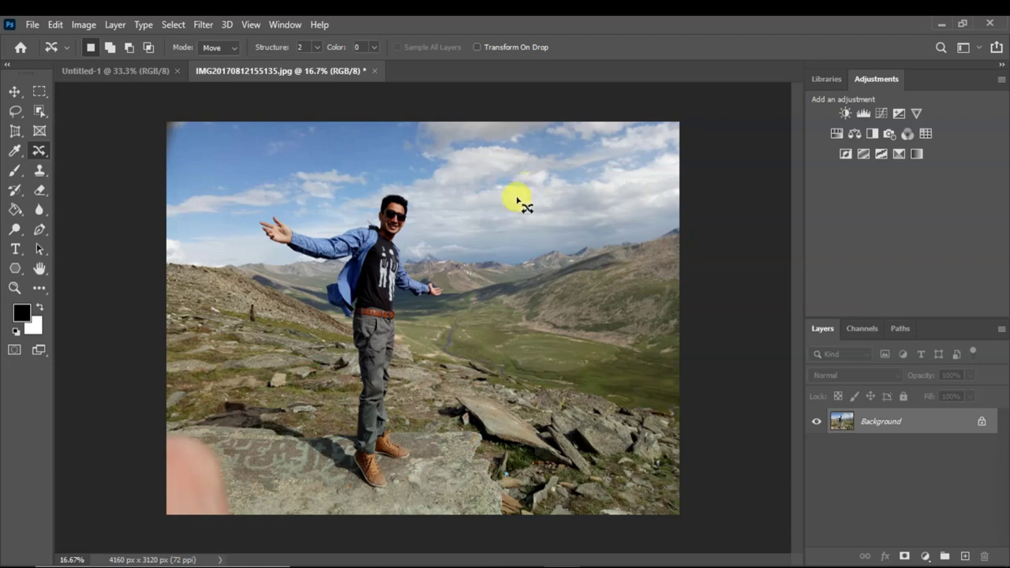
key(ctrl+z)
Add a new layer above the Background and fill it with the foreground color at 100% opacity
click(964, 557)
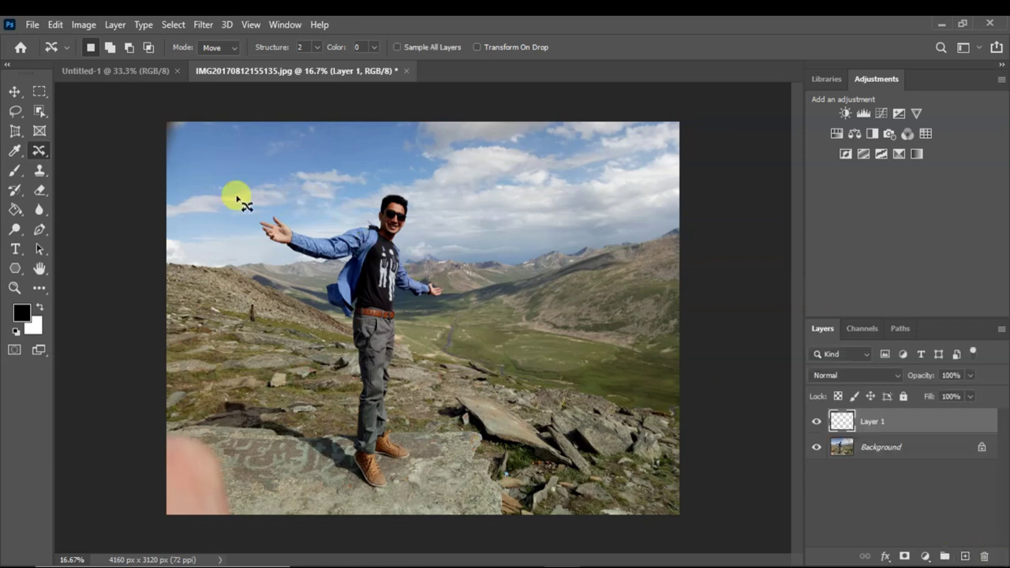
key(shift+BackSpace)
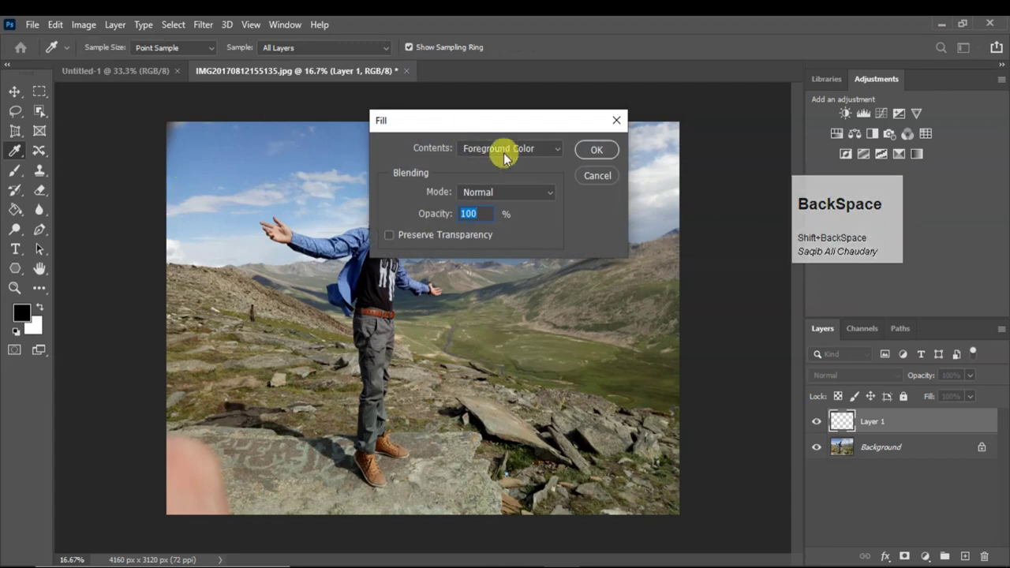
click(585, 148)
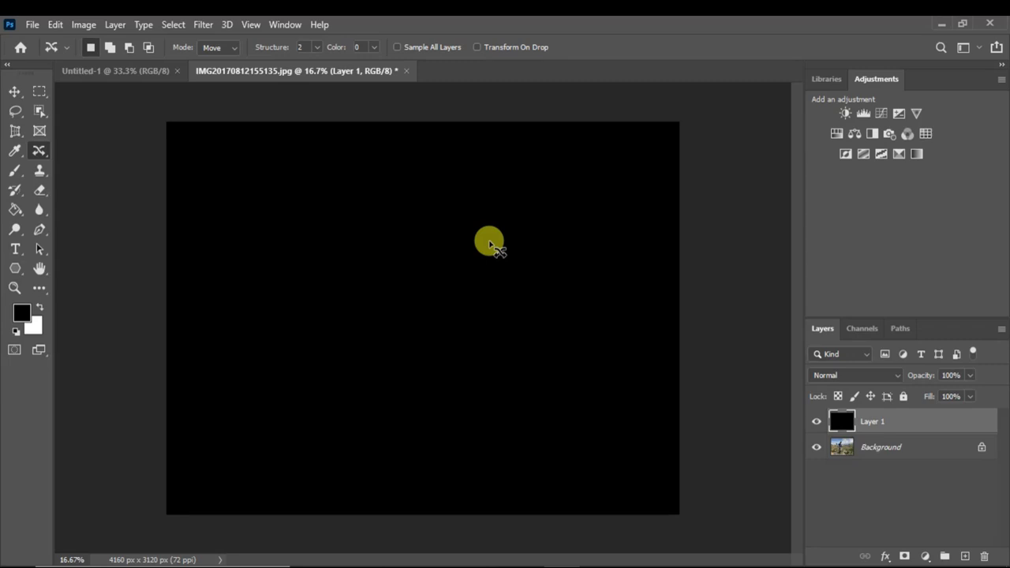
Toggle the last state repeatedly to compare the photo with and without the black fill, and undo the fill and the new layer
ctrl+click(489, 242)
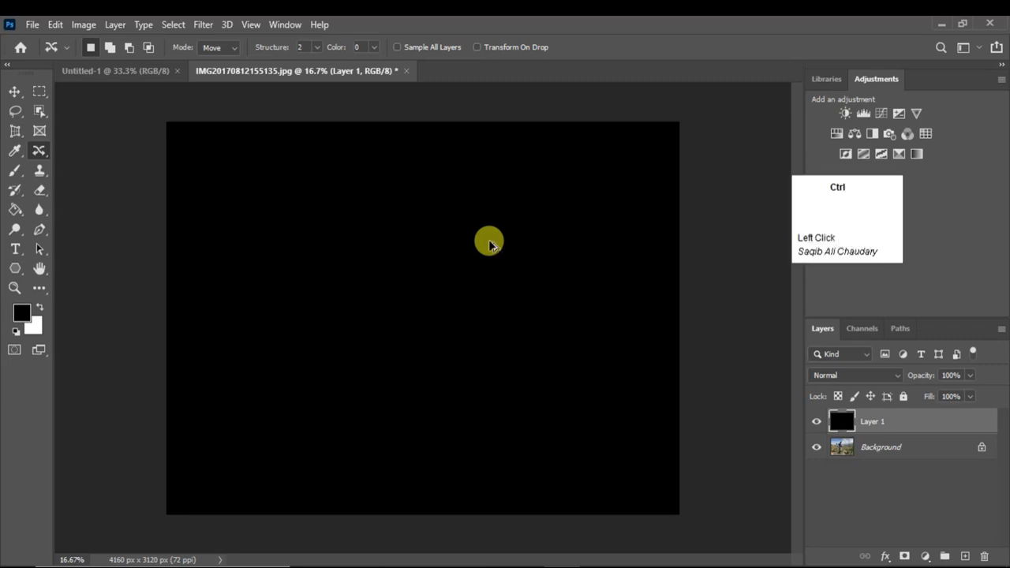
key(ctrl+alt+z)
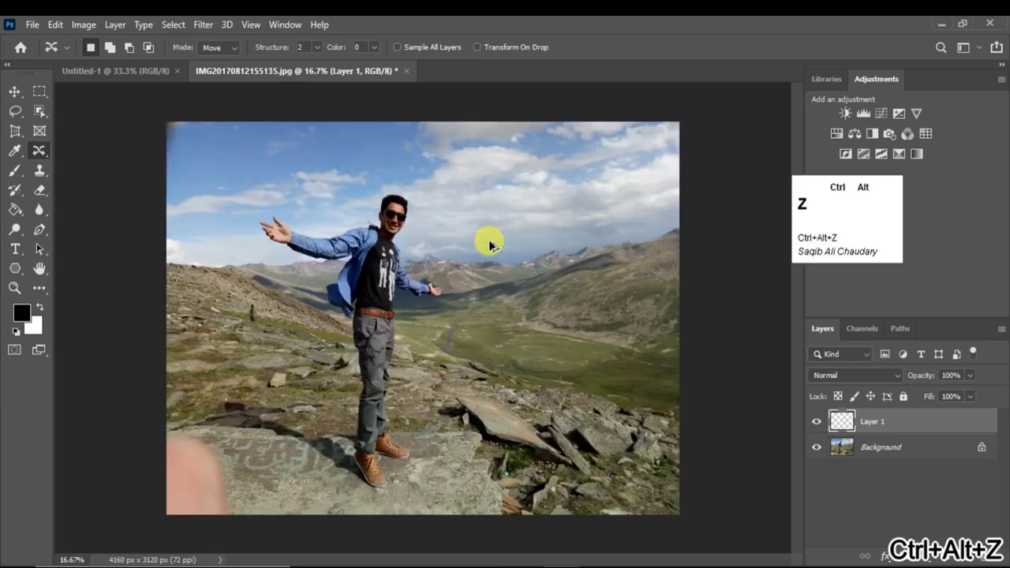
key(ctrl+alt+z)
key(ctrl+alt+z)
key(ctrl+alt+z)
key(ctrl+alt+z)
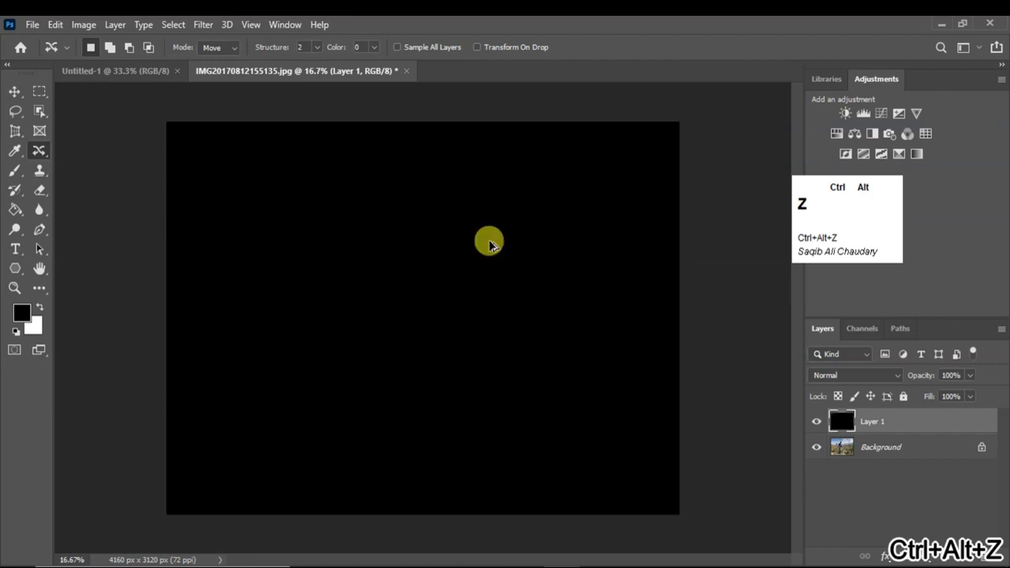
key(ctrl+alt+z)
key(ctrl+alt+z)
key(ctrl+alt+z)
key(ctrl+alt+z)
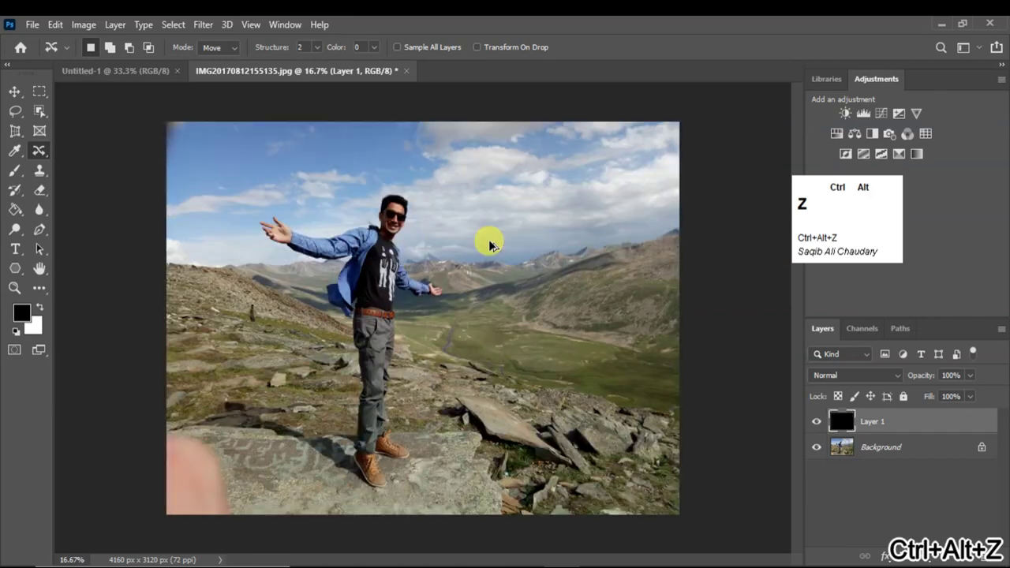
key(ctrl+alt+z)
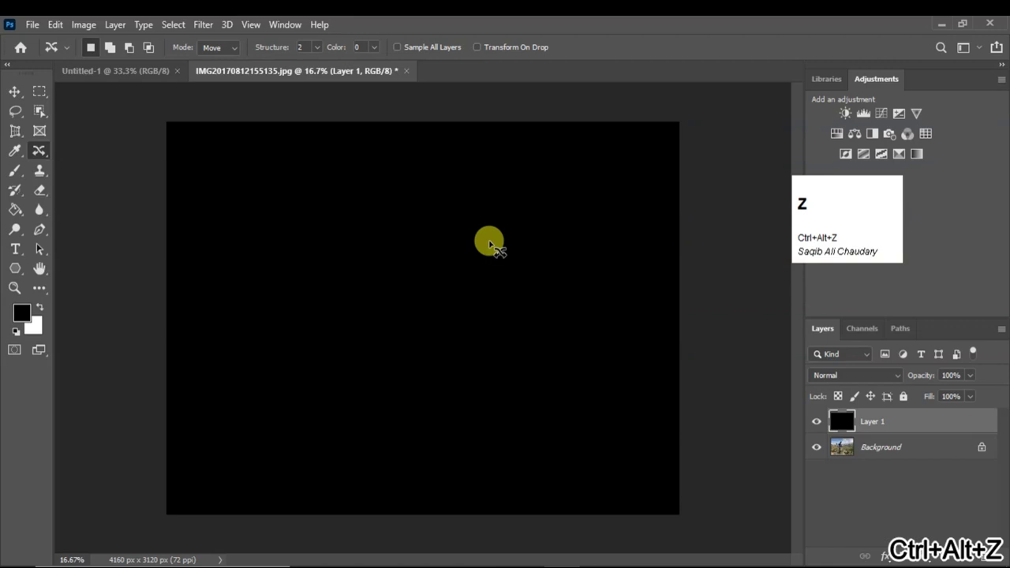
key(ctrl+z)
key(ctrl+z)
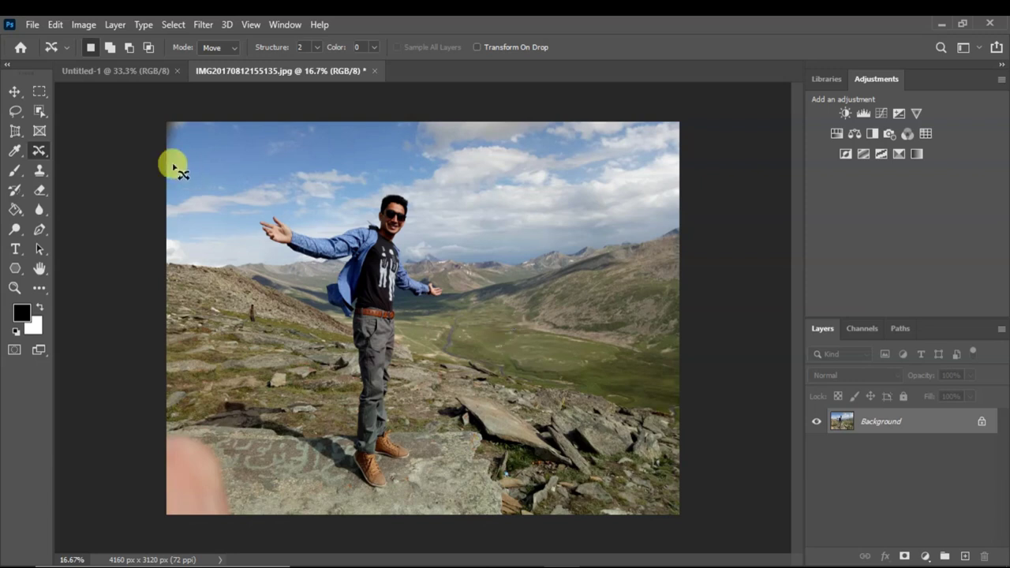
Make a rectangular marquee selection over the valley beside the man and fill it with the background color
click(41, 97)
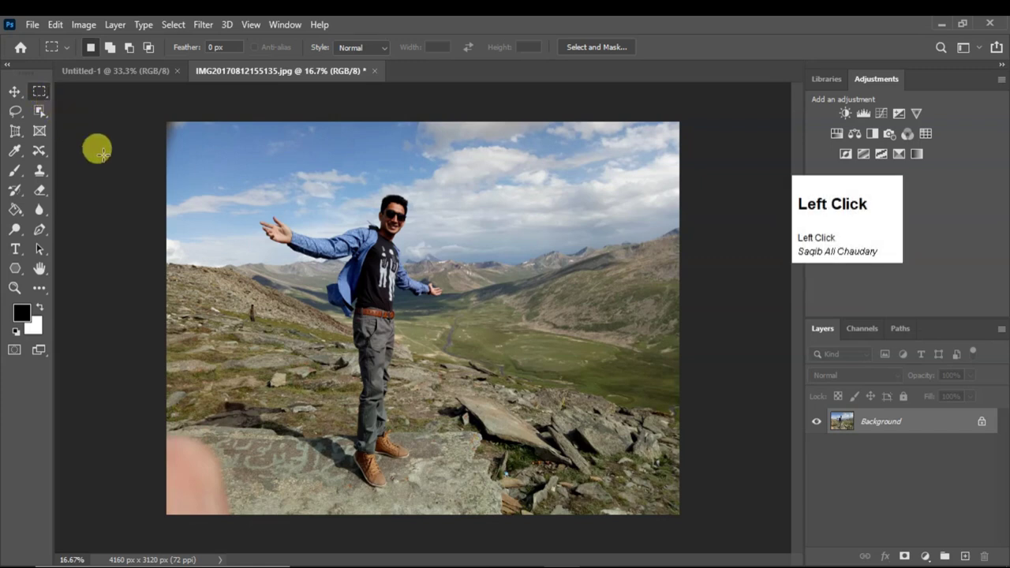
drag(519, 286, 631, 382)
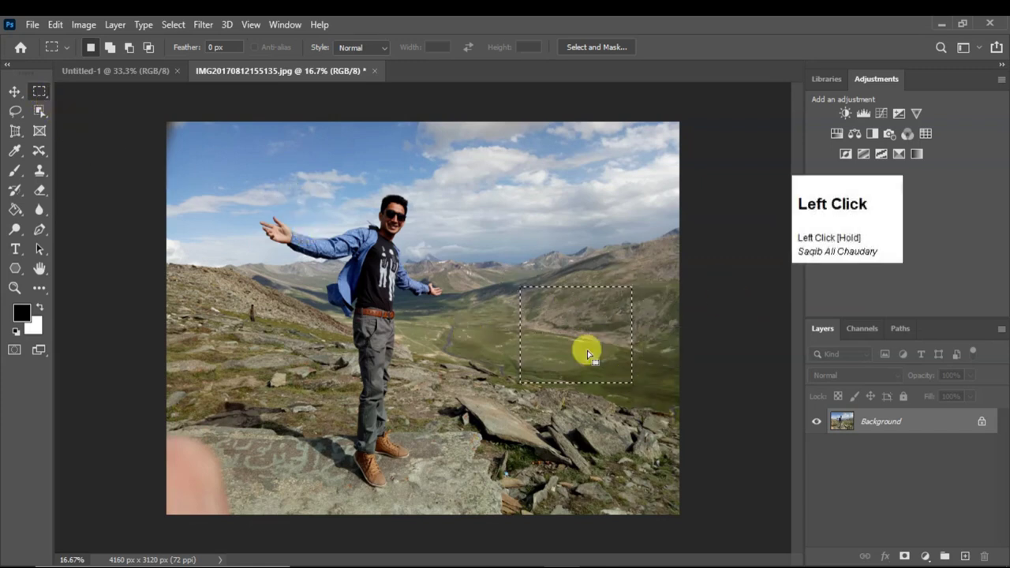
key(shift+BackSpace)
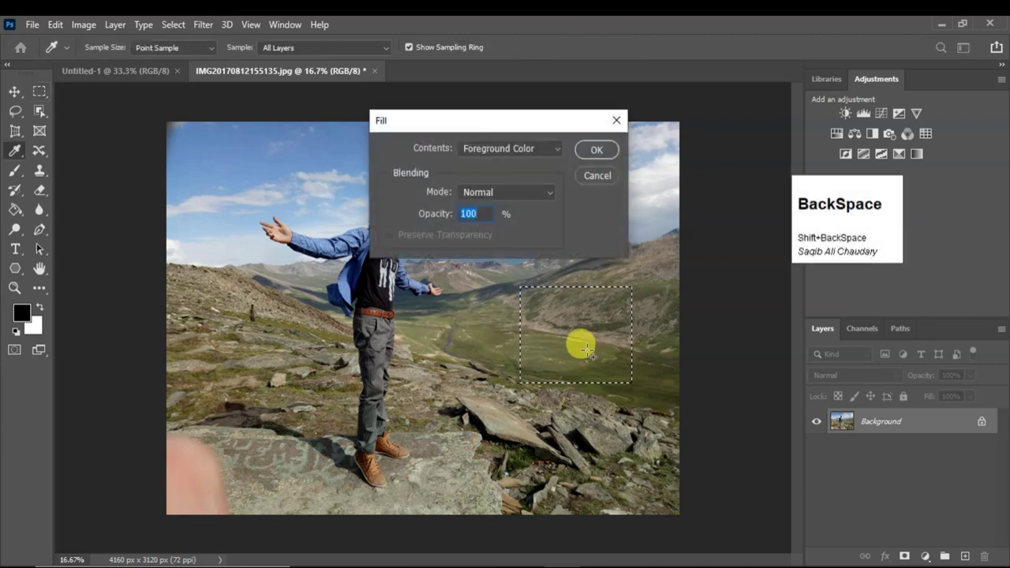
click(520, 148)
click(519, 175)
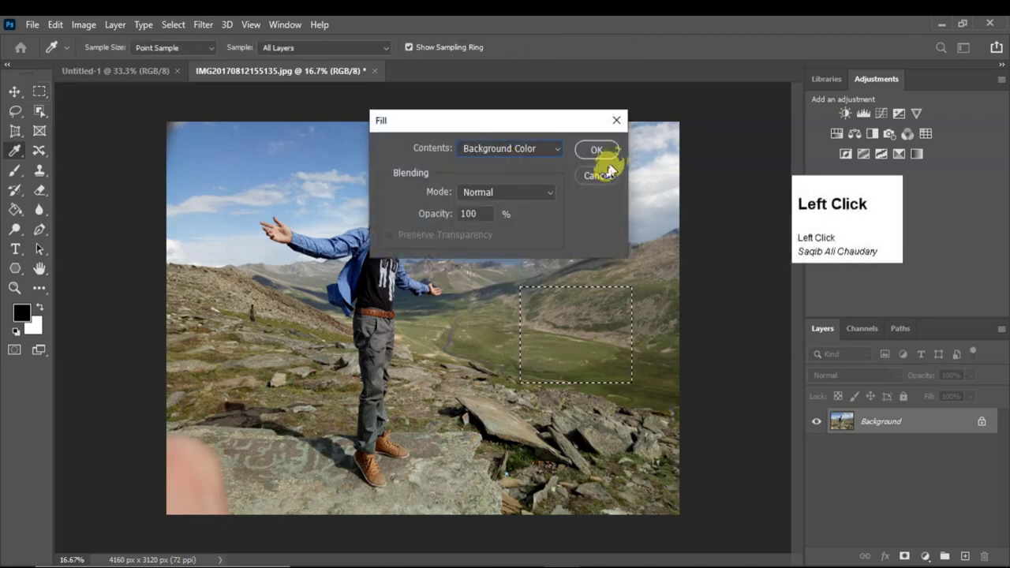
click(604, 152)
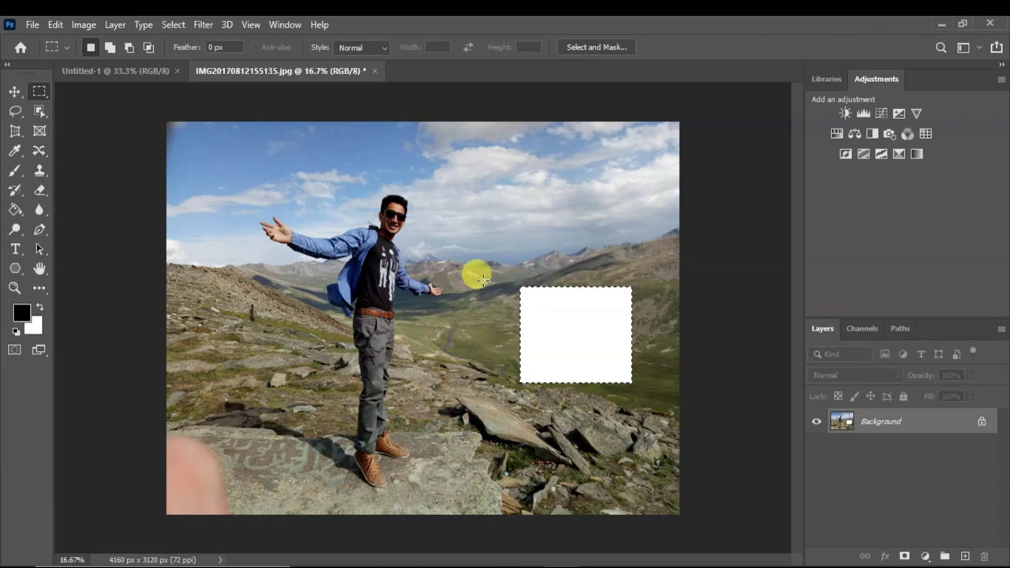
Set the foreground color to a bright red
click(20, 312)
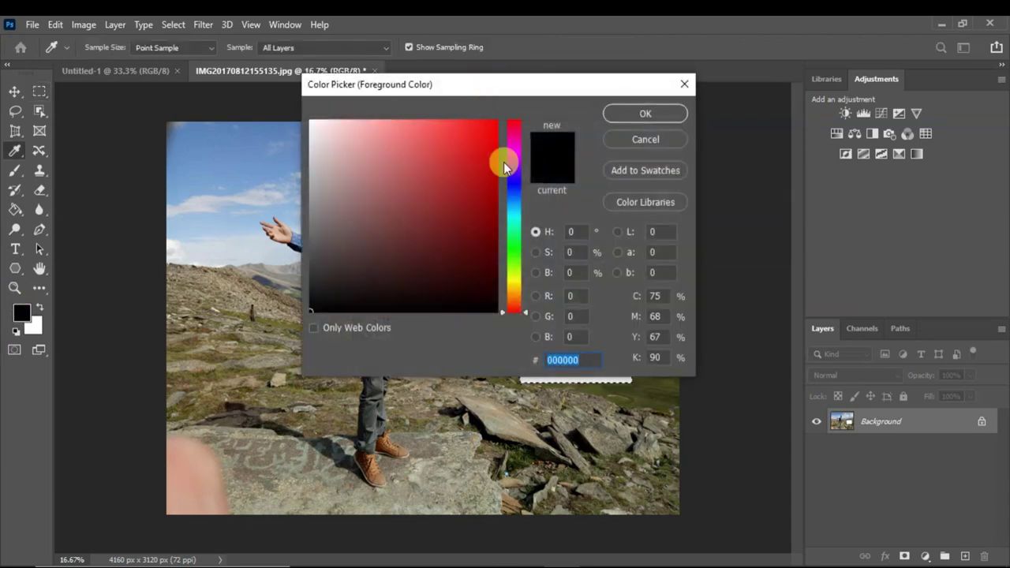
click(481, 138)
click(663, 118)
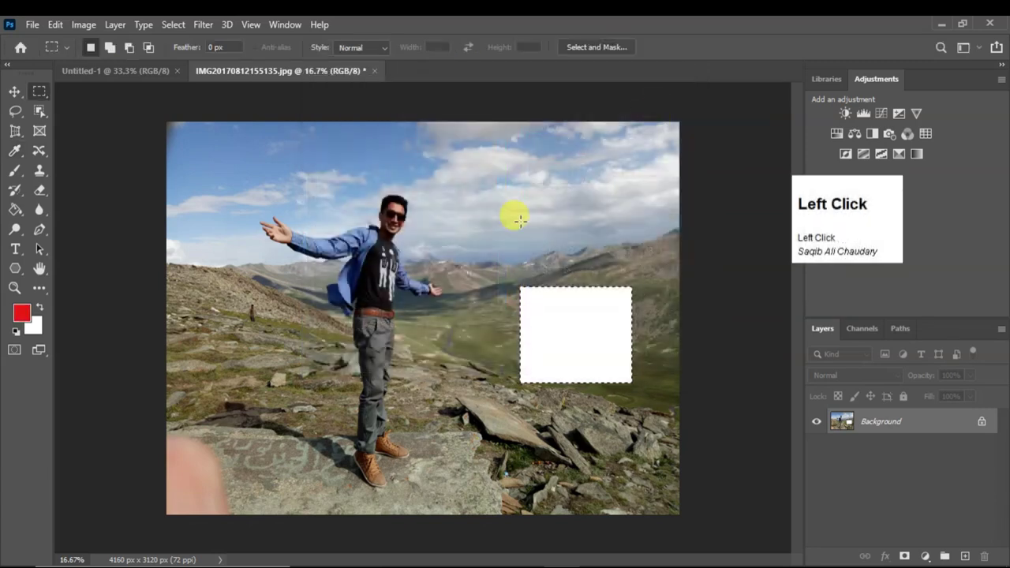
Fill the rectangular selection over the valley with the red foreground color
key(shift+BackSpace)
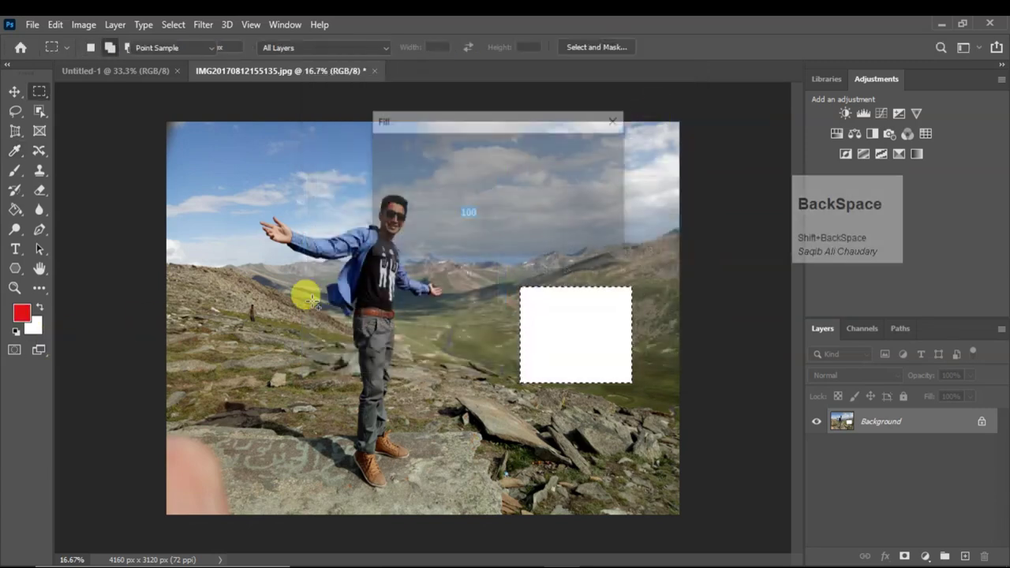
click(491, 150)
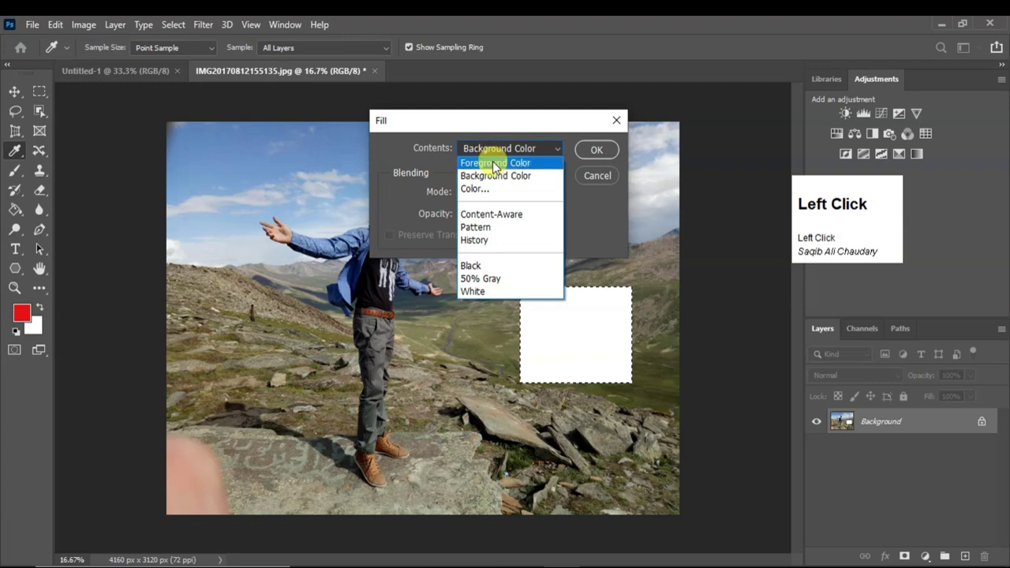
click(493, 163)
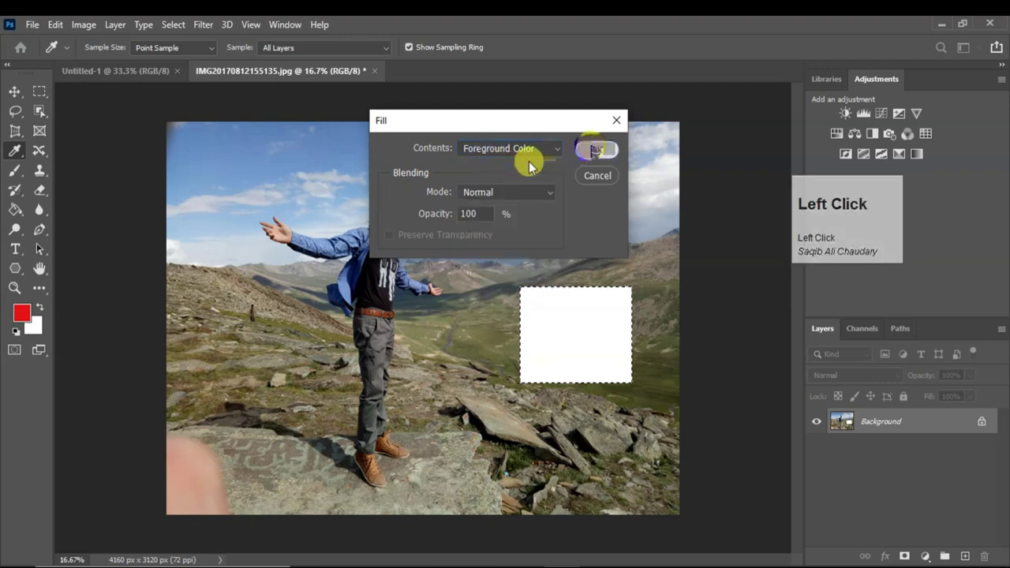
click(596, 149)
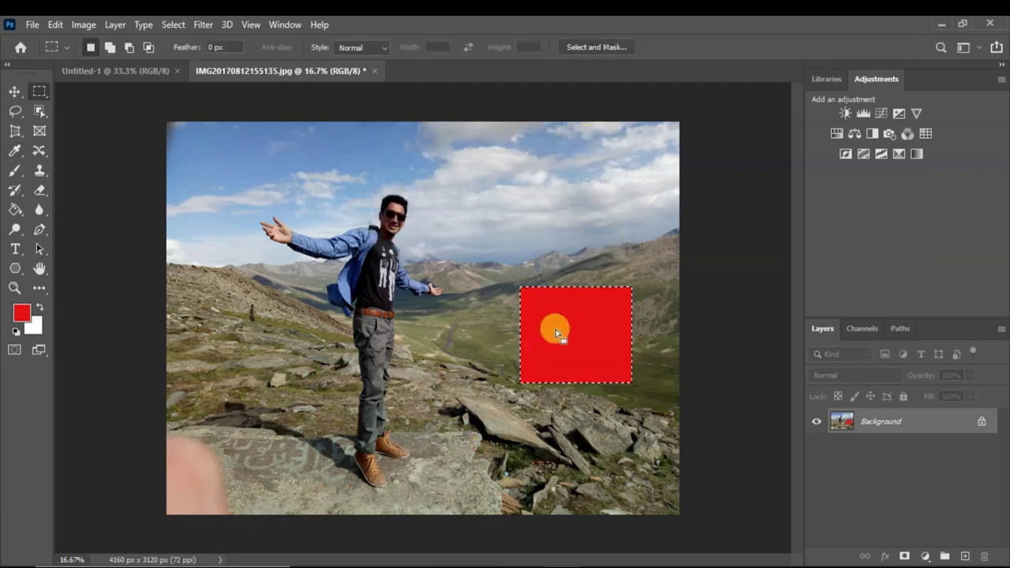
Undo the red fill, the white fill and the rectangular selection
key(ctrl+z)
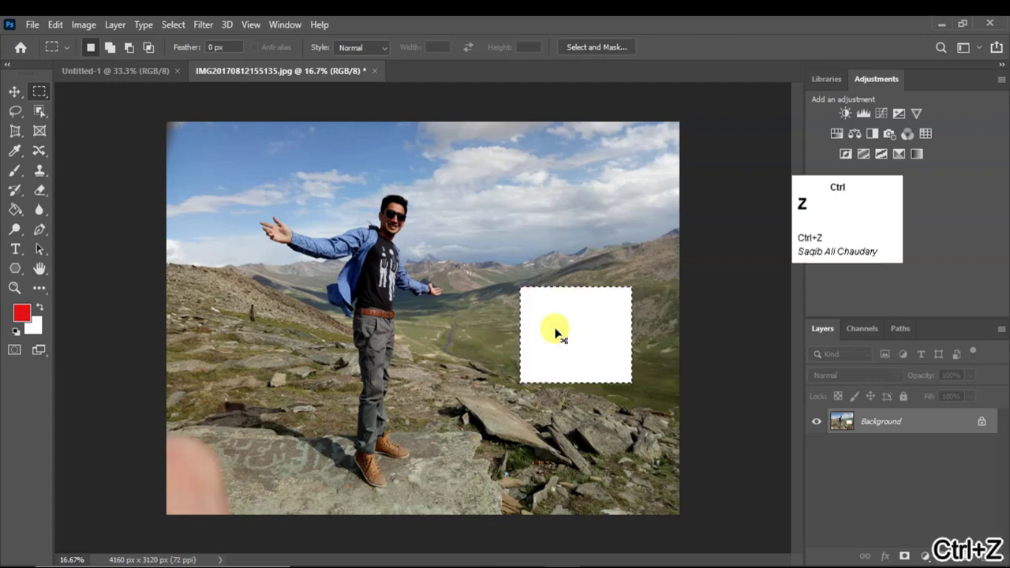
key(ctrl+z)
key(ctrl+z)
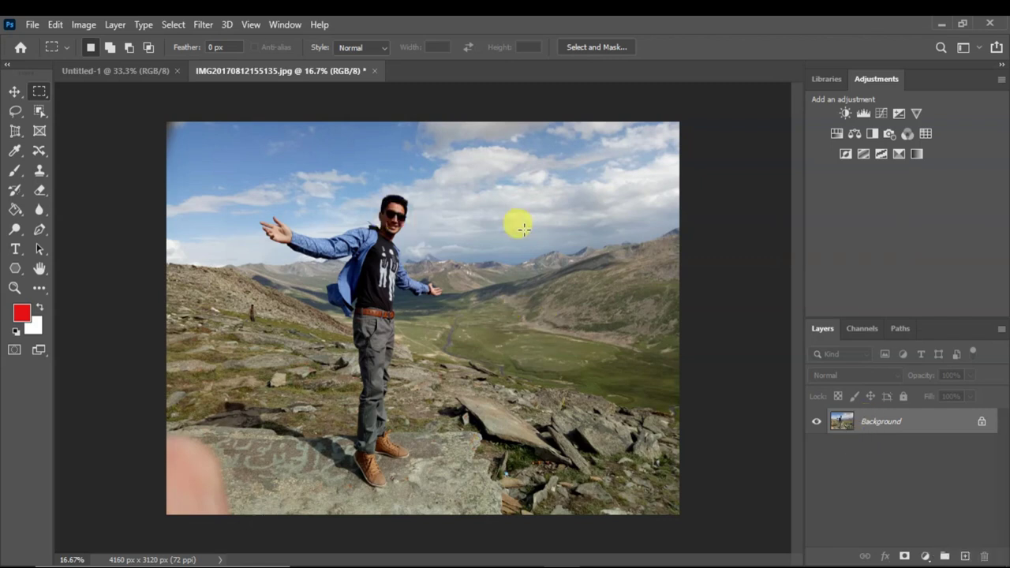
Add a new layer and outline a freehand selection around the man's head and the area beside him with the Content-Aware Move Tool
click(963, 558)
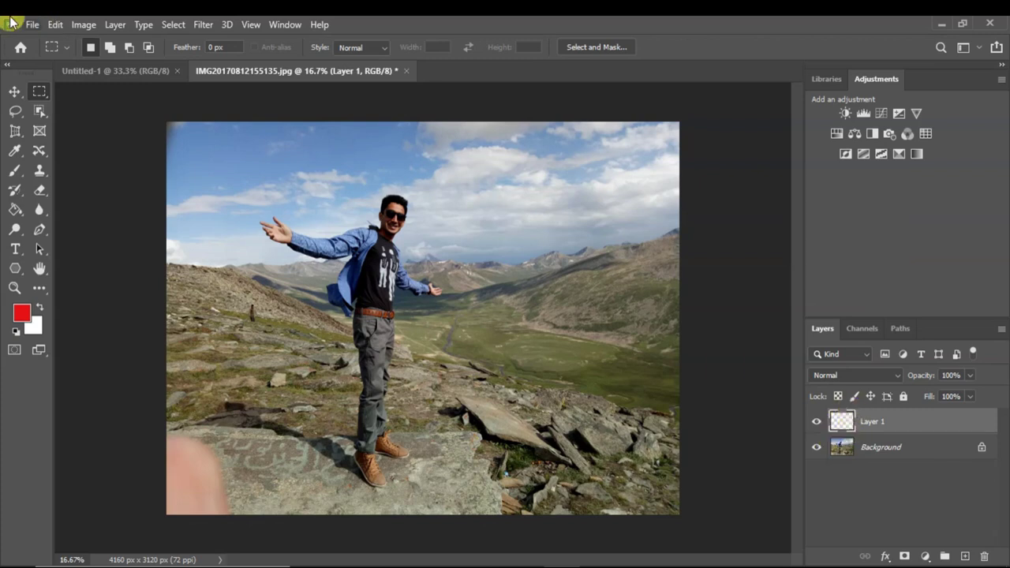
right_click(40, 150)
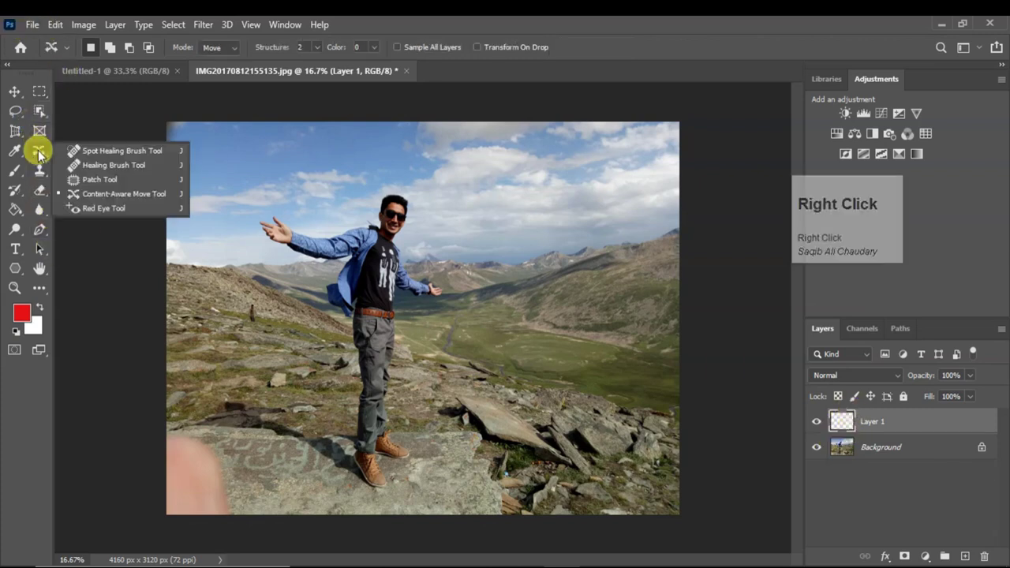
click(100, 191)
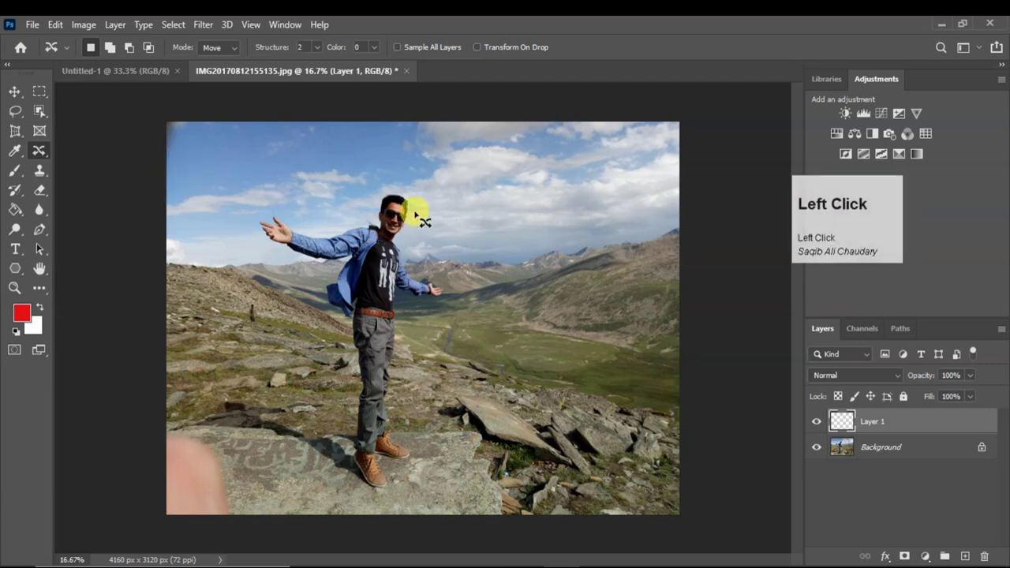
mouse_move(356, 219)
mouse_down()
mouse_move(448, 210)
mouse_move(428, 269)
mouse_move(474, 304)
mouse_move(422, 426)
mouse_up()
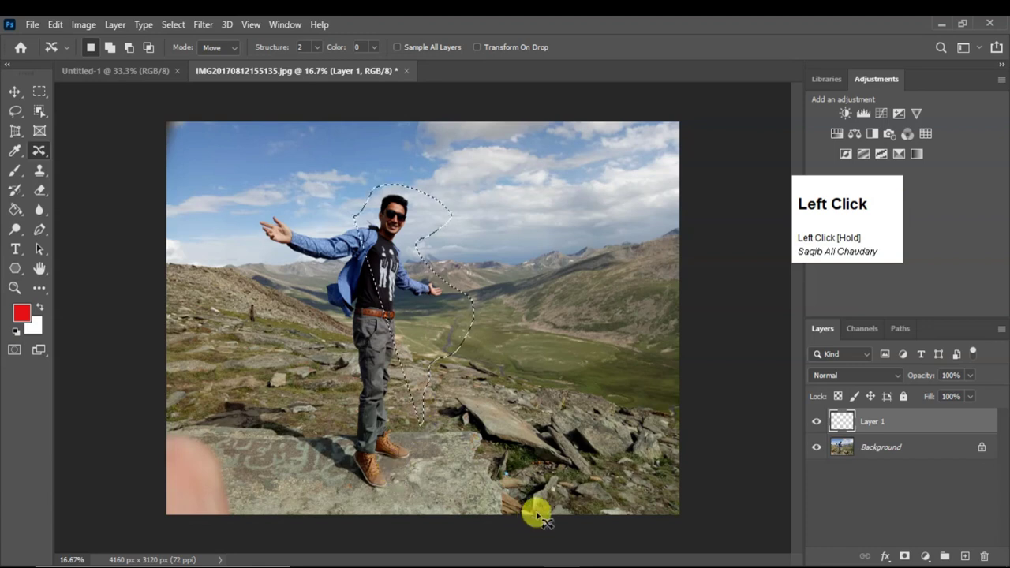
Check the Content-Aware option among the Fill contents with the freehand selection active, and cancel without filling
key(shift+BackSpace)
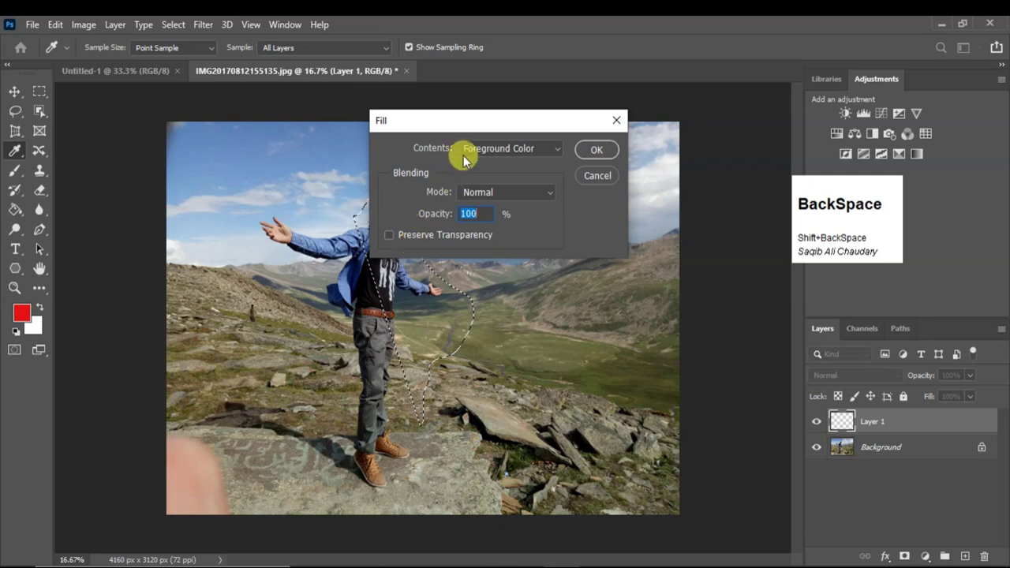
click(507, 147)
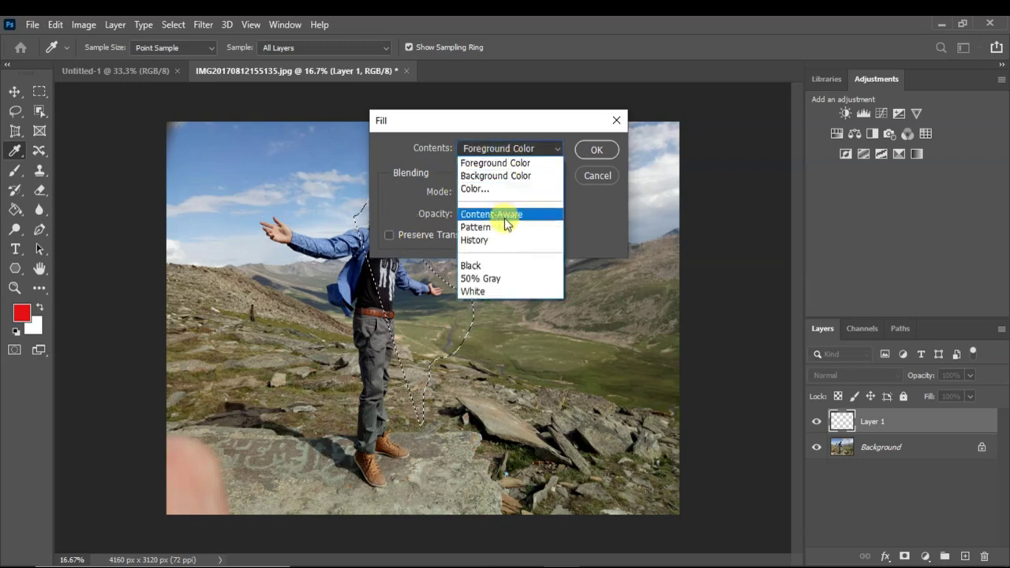
click(612, 118)
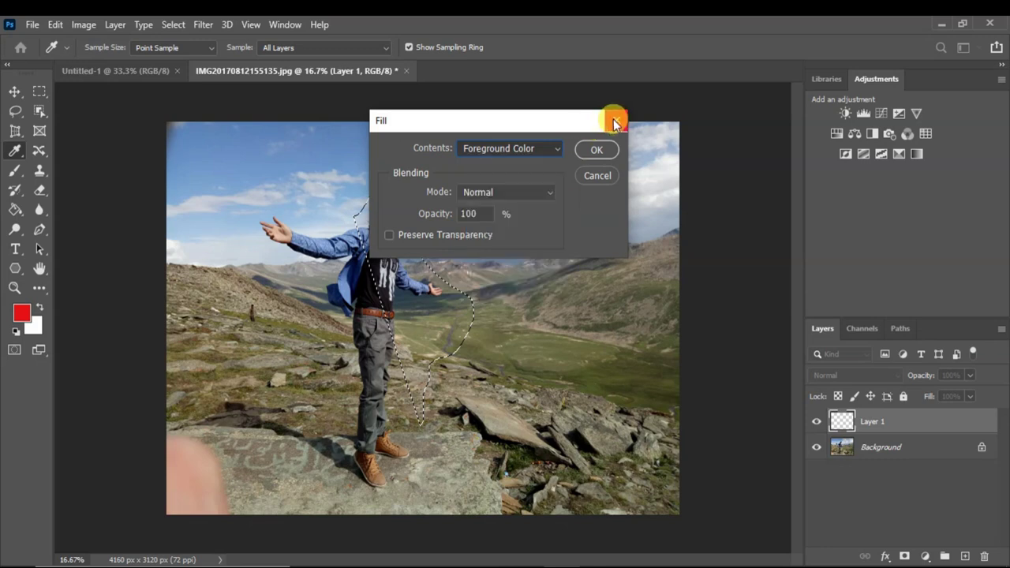
click(615, 119)
Clear the selection and check the Fill contents again with nothing selected, leaving Layer 1 unfilled
key(j)
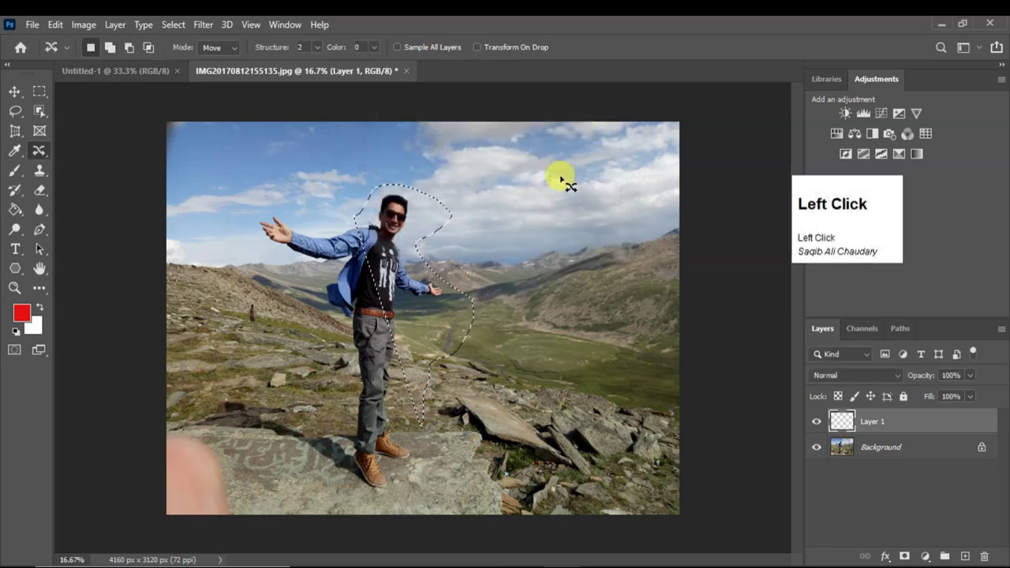
key(shift+BackSpace)
click(534, 149)
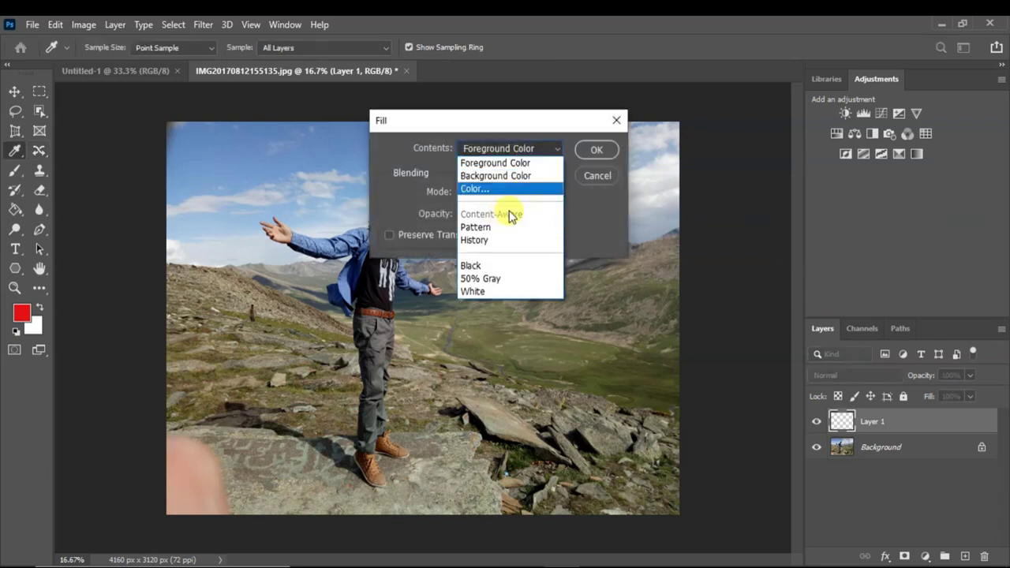
click(624, 123)
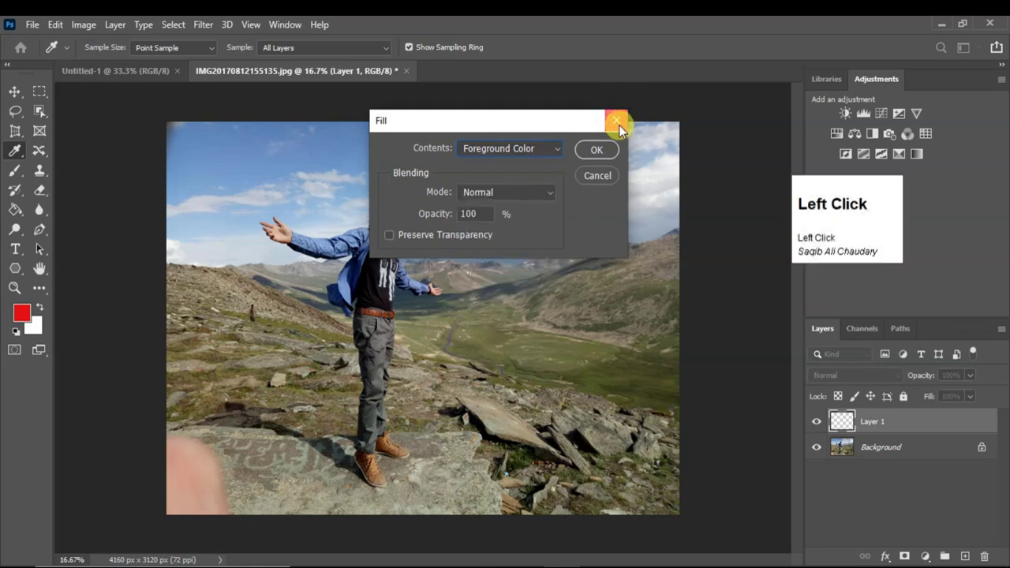
click(619, 124)
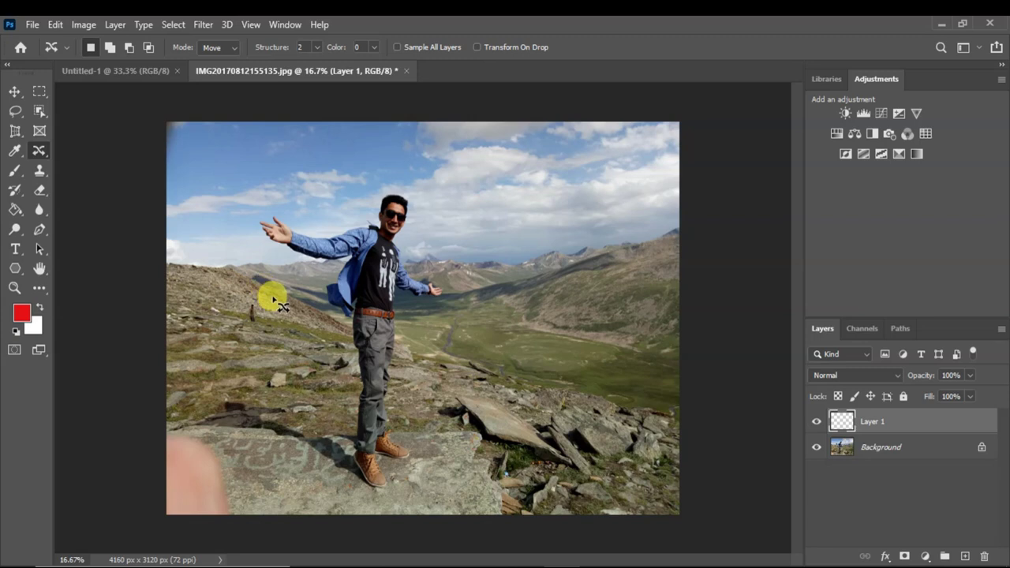
Outline the man's head and upper body with a freehand selection and try a Content-Aware fill on the empty Layer 1
mouse_move(361, 211)
mouse_down()
mouse_move(382, 186)
mouse_move(418, 190)
mouse_move(416, 258)
mouse_move(470, 324)
mouse_move(422, 366)
mouse_move(412, 397)
mouse_move(338, 376)
mouse_move(352, 291)
mouse_move(387, 186)
mouse_up()
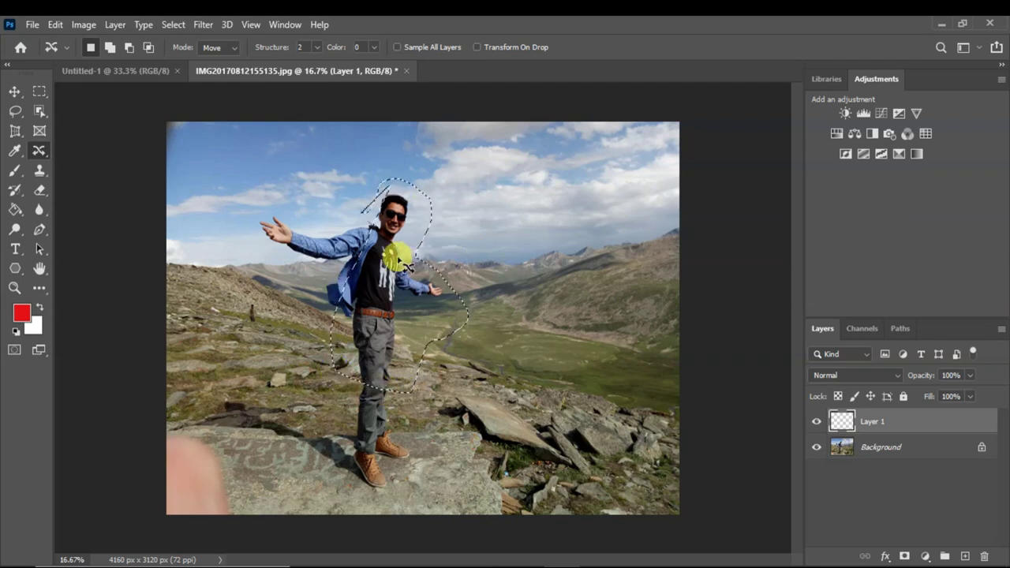
key(shift+BackSpace)
click(484, 148)
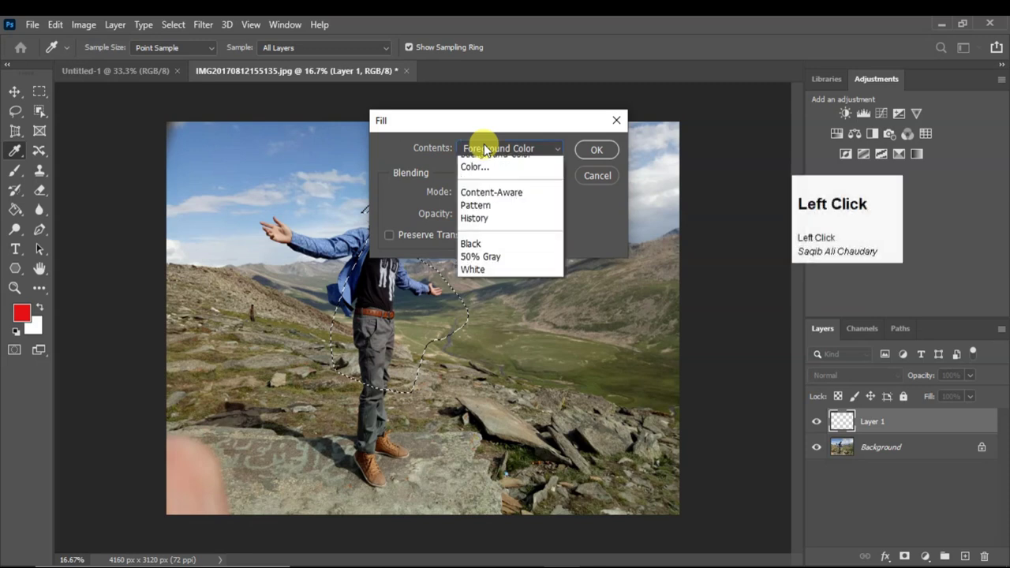
click(500, 213)
click(593, 156)
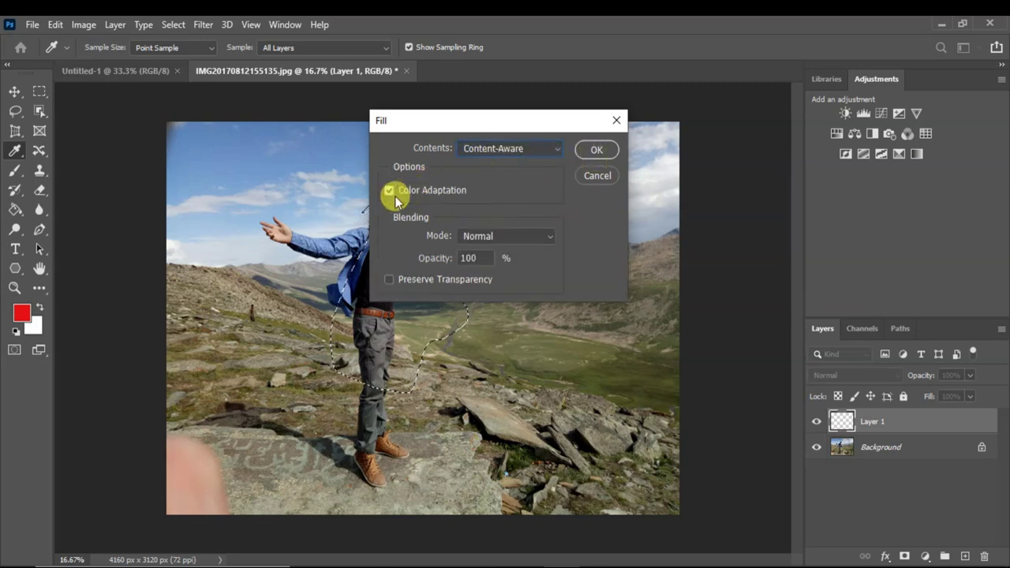
click(595, 154)
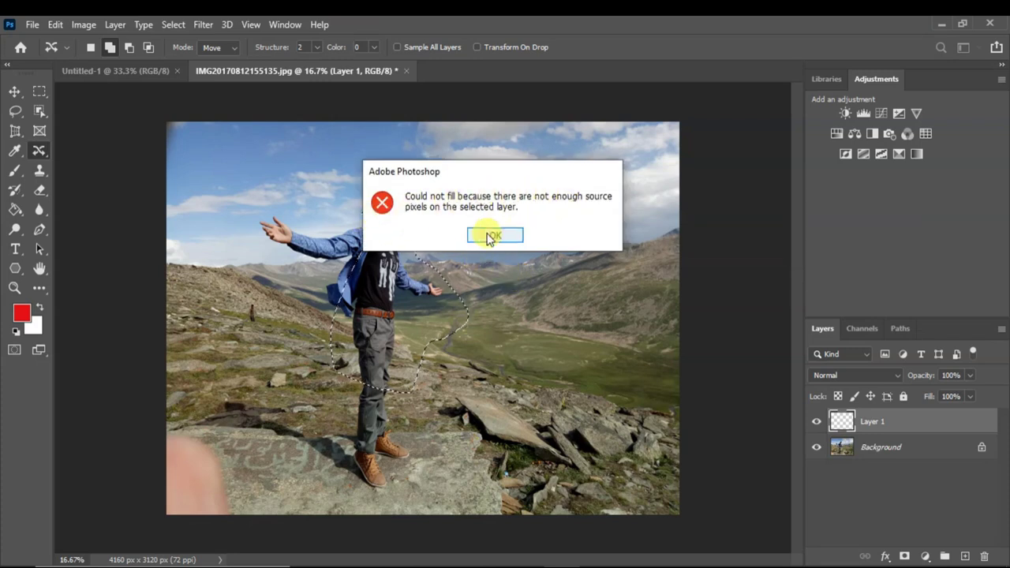
click(487, 238)
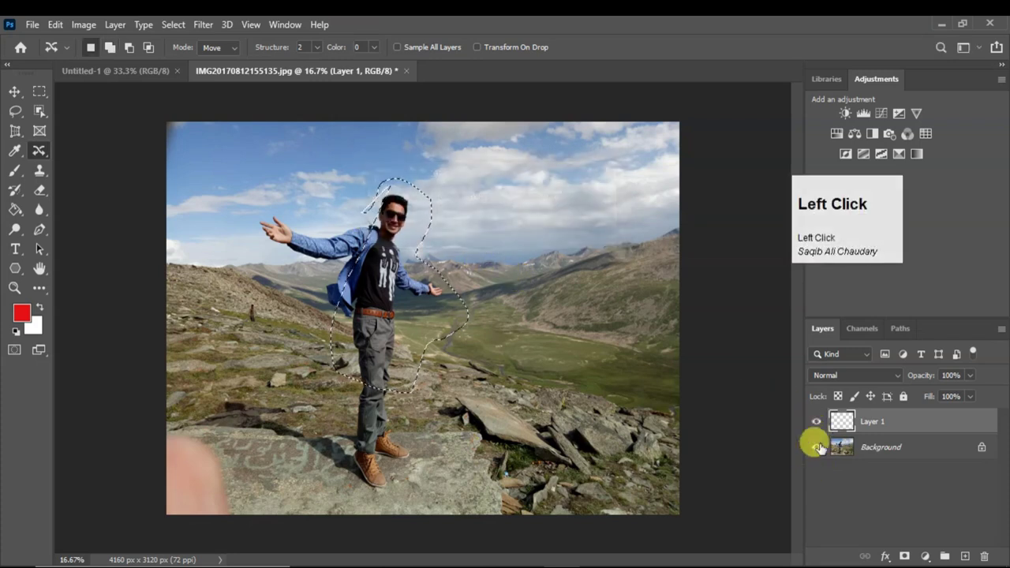
Hide and restore the Background to inspect Layer 1, and merge Layer 1 down into the Background
click(816, 446)
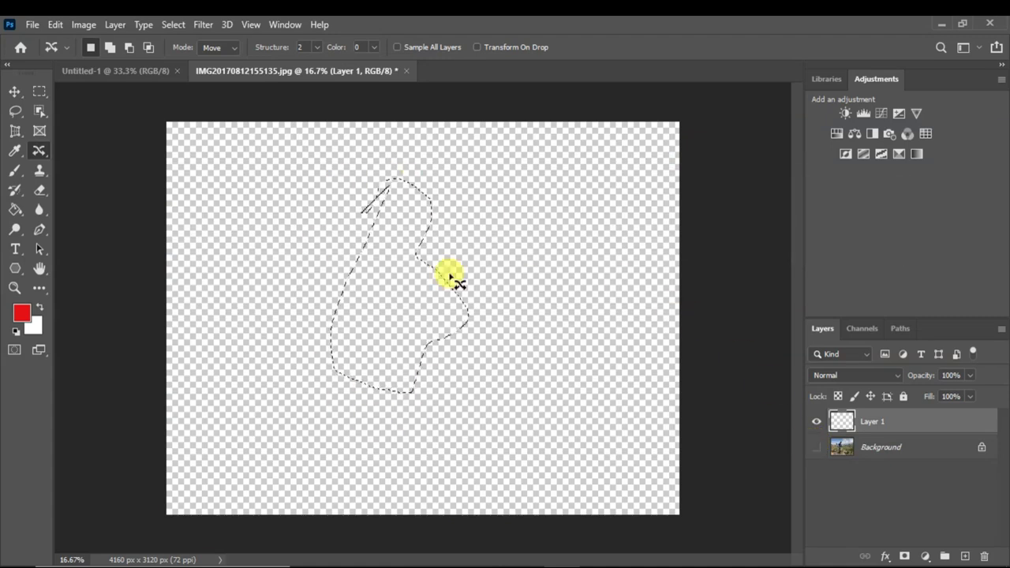
click(817, 447)
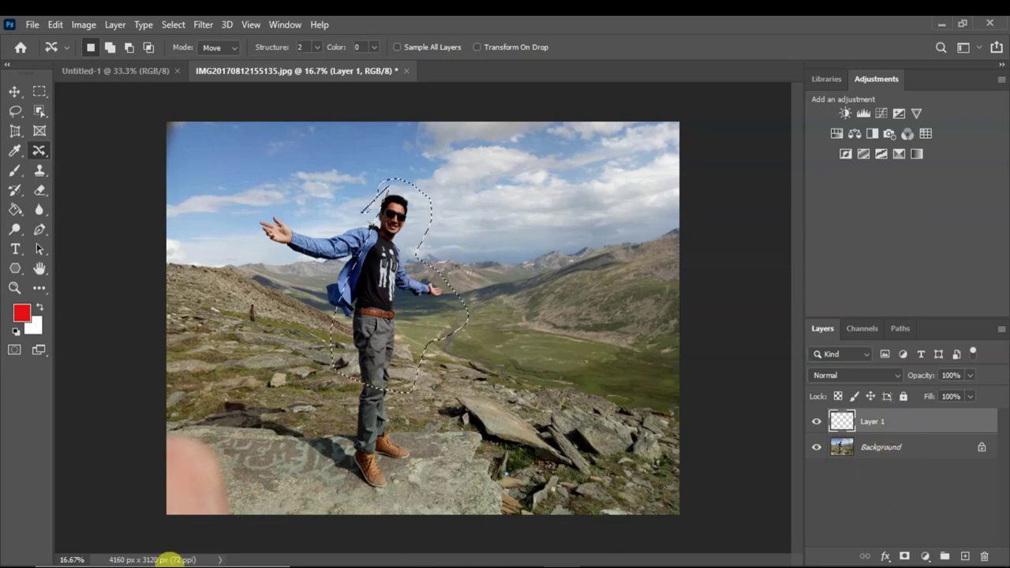
key(ctrl+e)
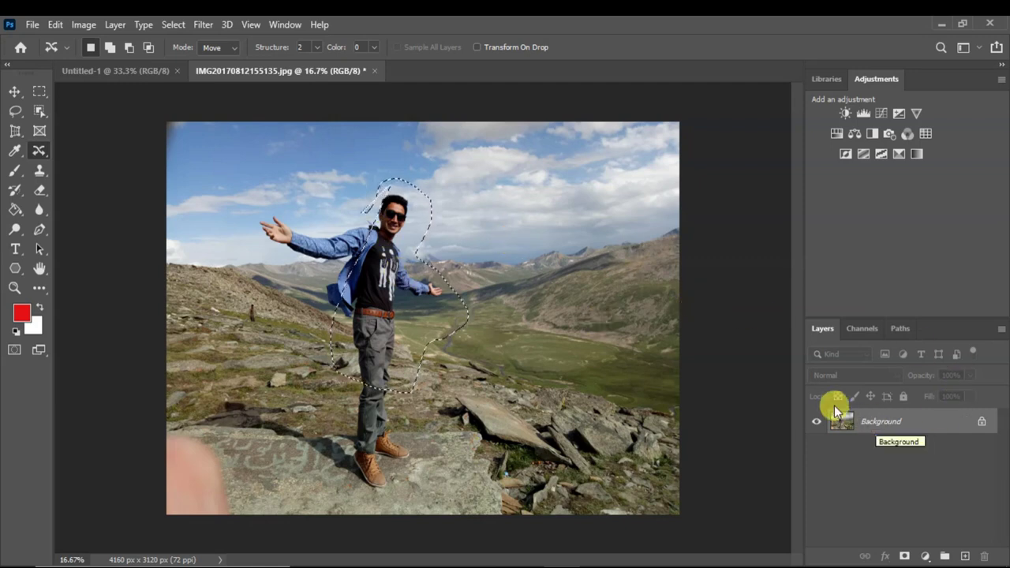
key(ctrl+e)
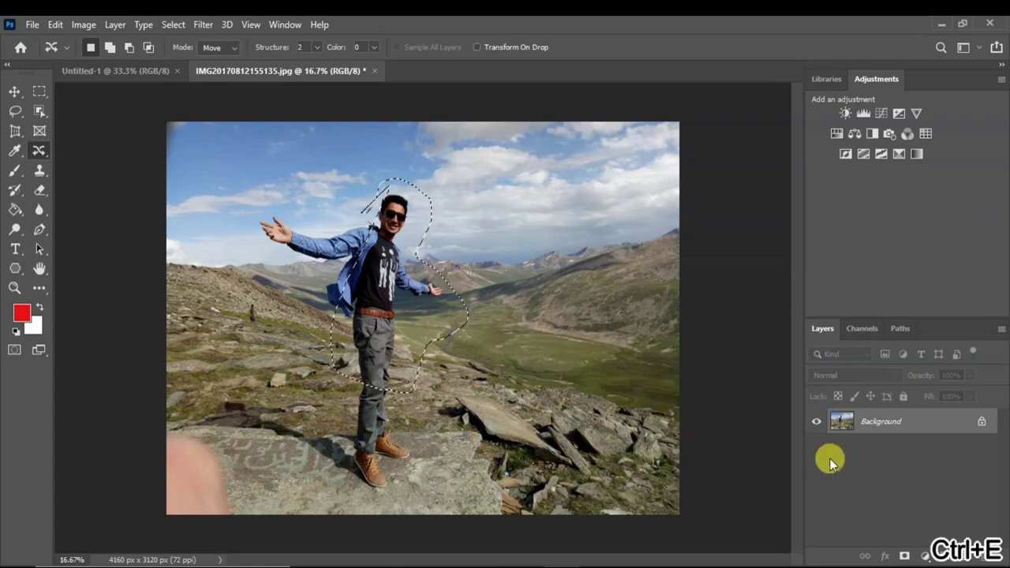
Undo the layer merge, the Background visibility changes and the freehand selections
key(ctrl)
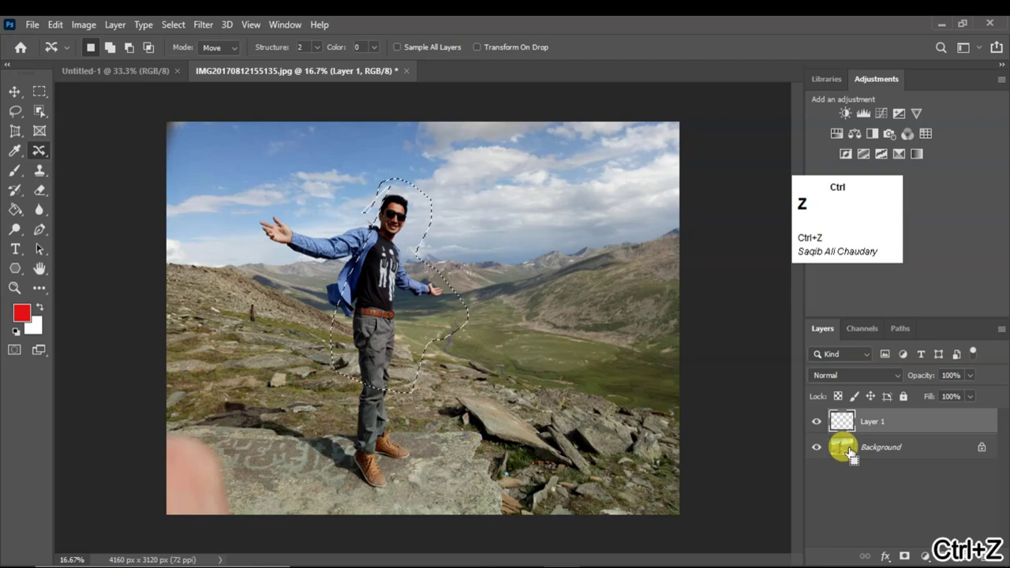
key(ctrl+z)
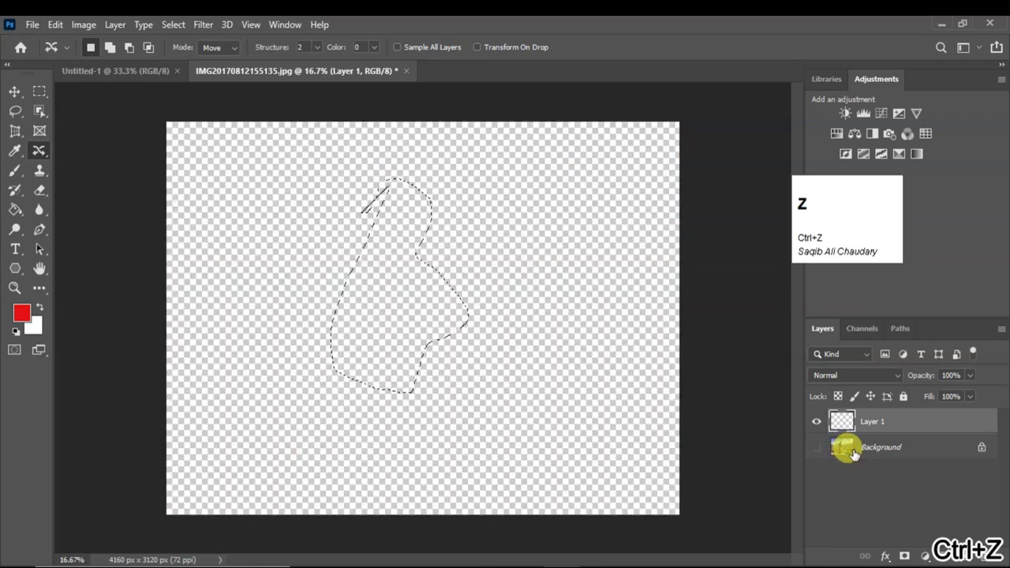
key(ctrl+z)
key(ctrl+z)
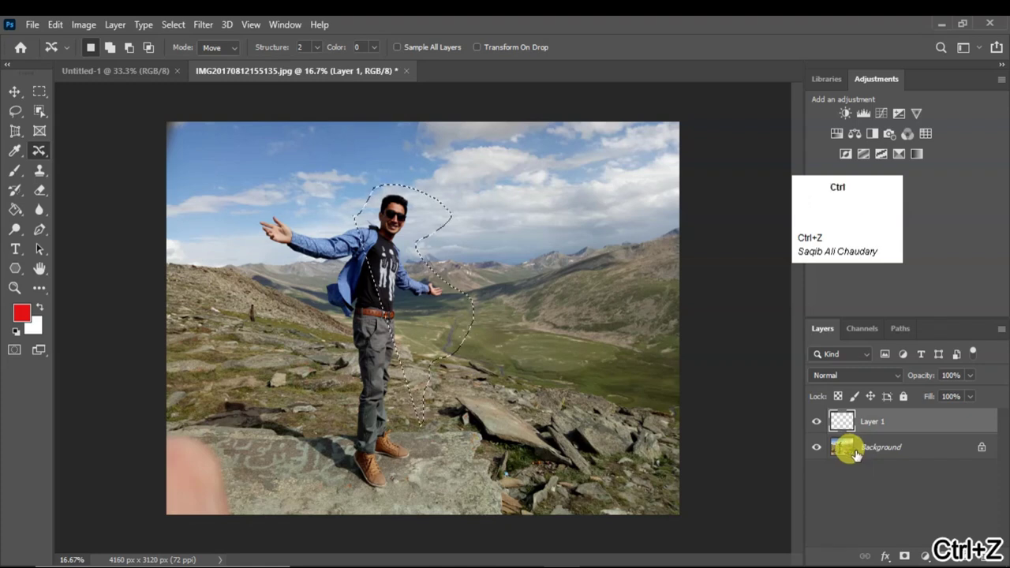
key(ctrl+z)
Duplicate the Background layer and stamp all visible layers into the empty Layer 1
click(882, 451)
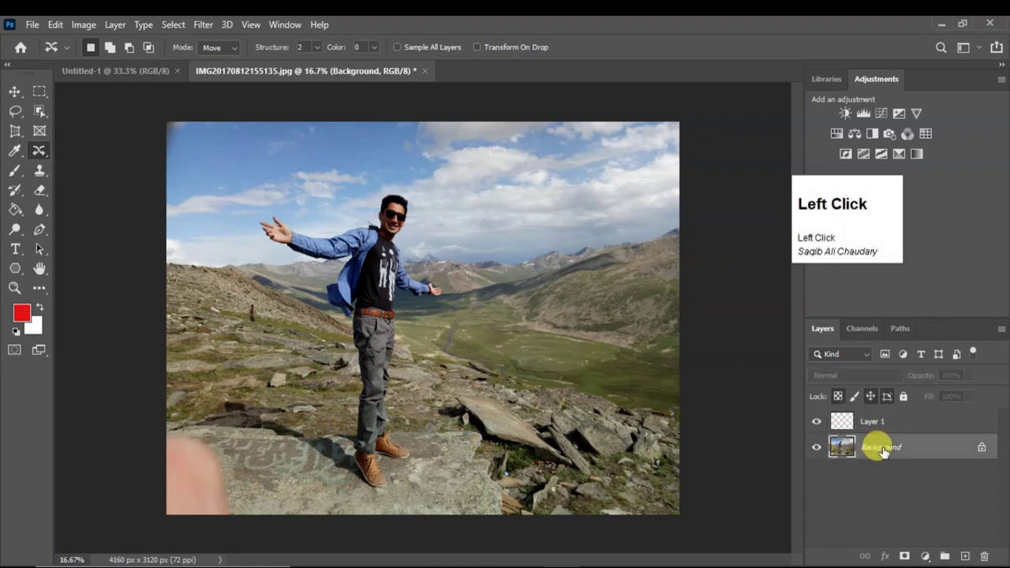
key(ctrl+j)
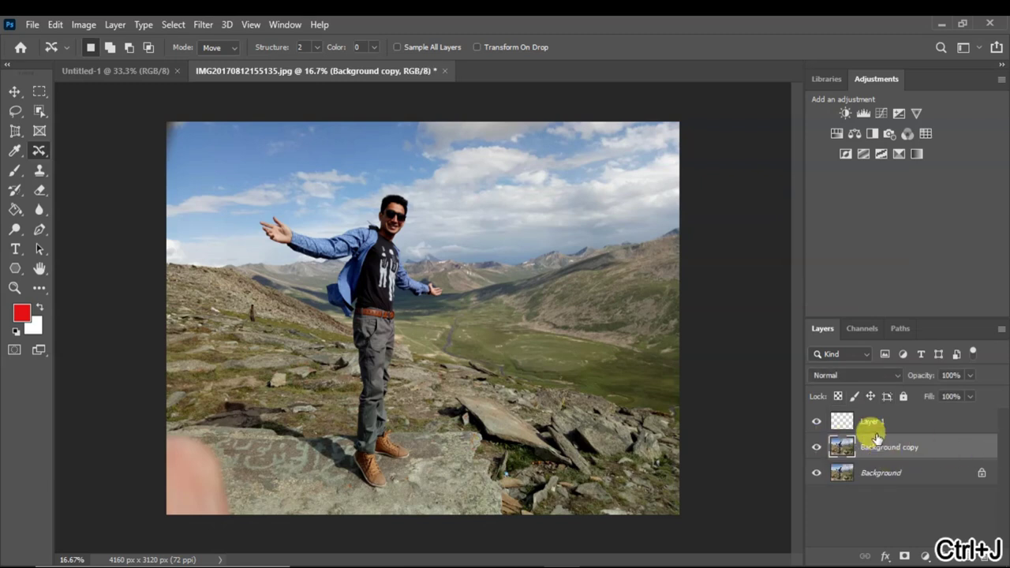
click(869, 424)
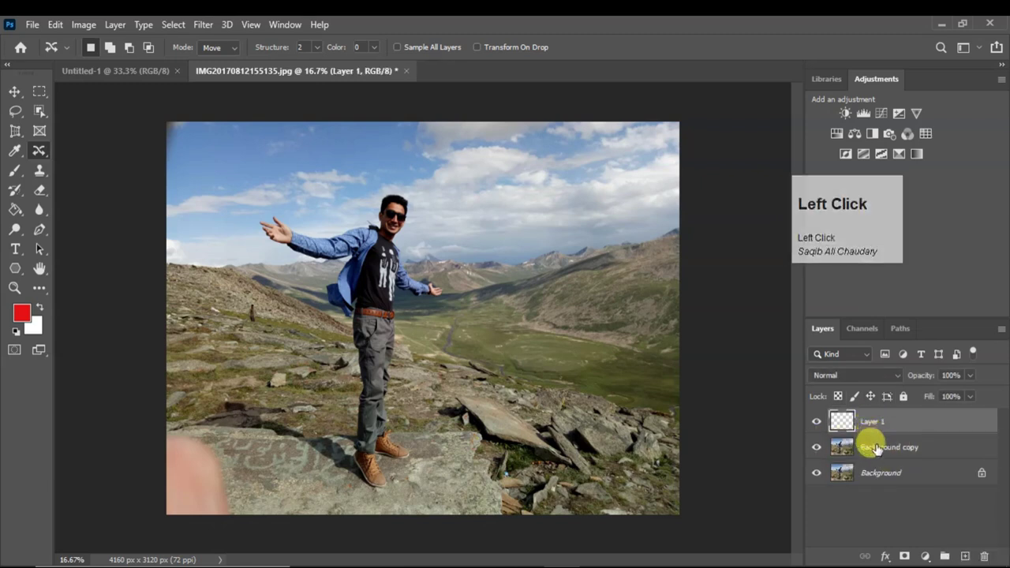
click(874, 446)
click(869, 423)
click(877, 447)
click(872, 427)
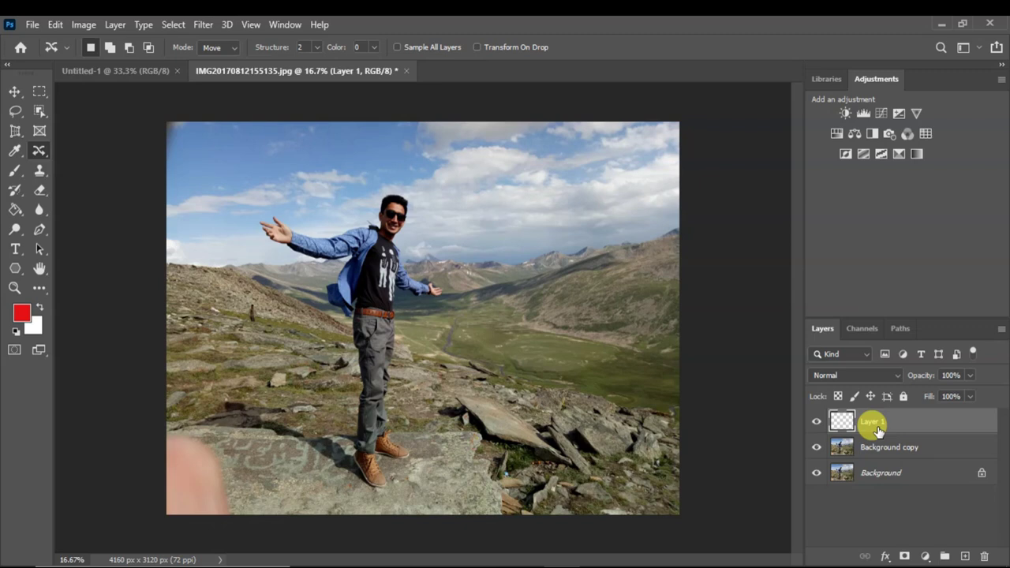
key(ctrl)
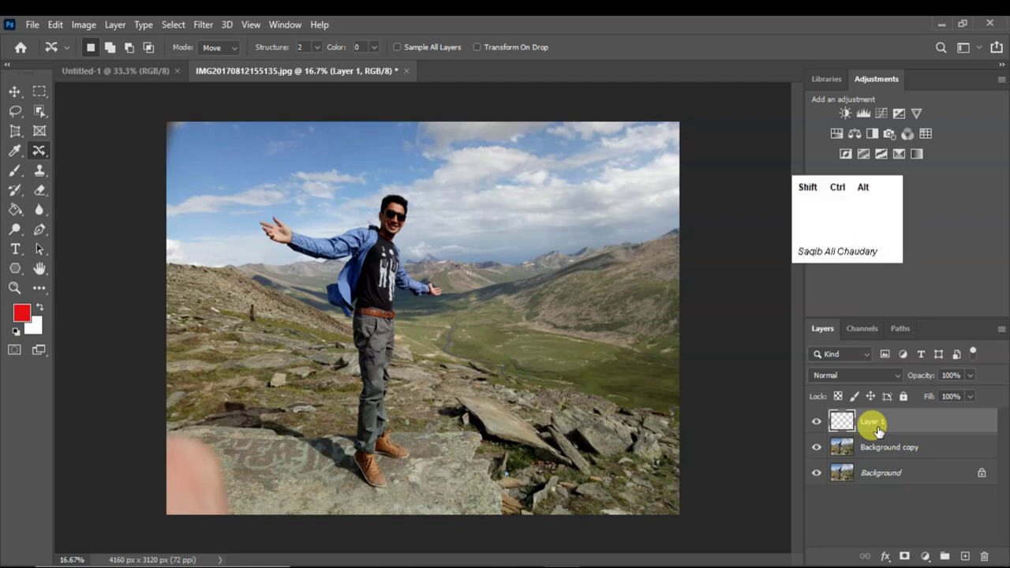
key(ctrl+alt+shift+e)
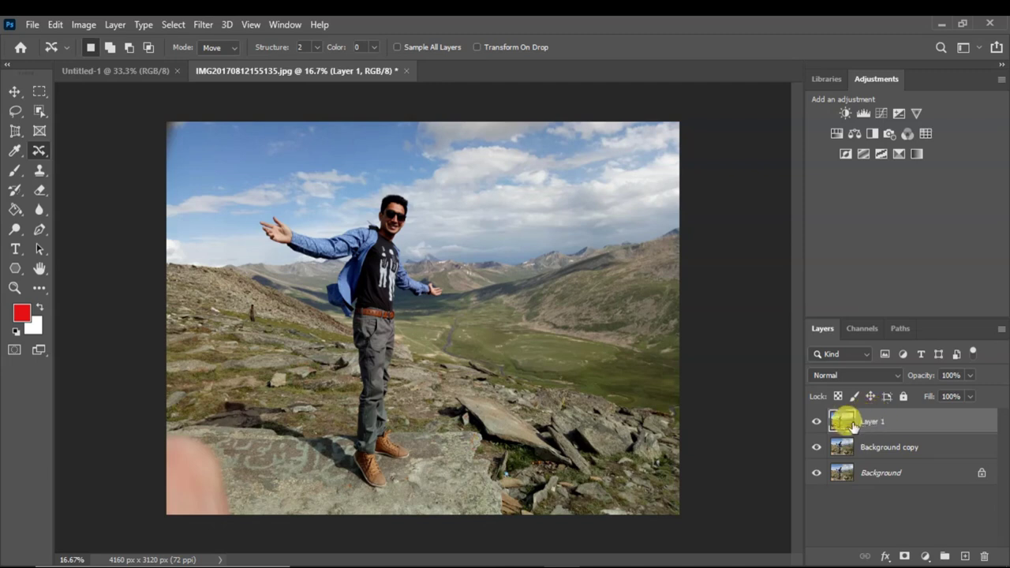
Outline the whole man with a freehand selection on Layer 1, fill it with Content-Aware using Color Adaptation, and deselect
mouse_move(295, 214)
mouse_down()
mouse_move(324, 220)
mouse_move(387, 172)
mouse_move(426, 178)
mouse_move(415, 246)
mouse_move(460, 301)
mouse_move(419, 323)
mouse_move(409, 494)
mouse_move(359, 493)
mouse_move(339, 449)
mouse_move(344, 347)
mouse_move(318, 298)
mouse_move(329, 265)
mouse_move(263, 247)
mouse_move(256, 229)
mouse_move(259, 211)
mouse_move(317, 225)
mouse_up()
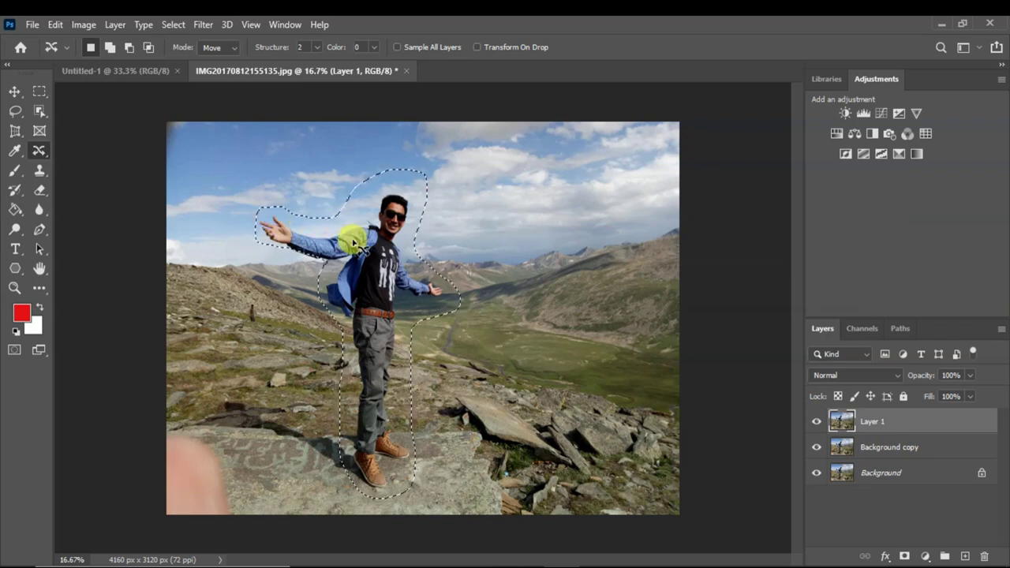
key(shift+BackSpace)
click(540, 148)
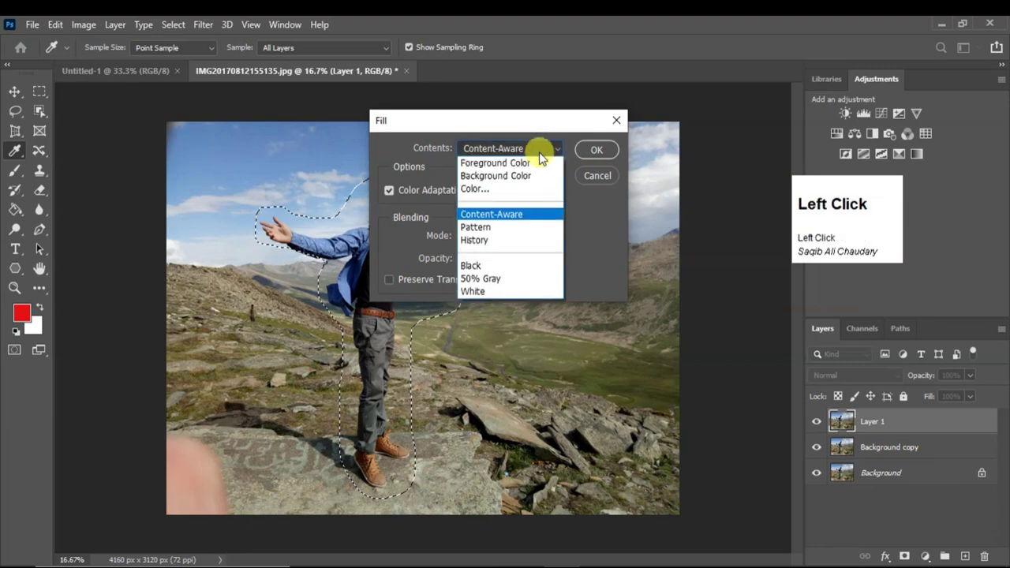
click(511, 214)
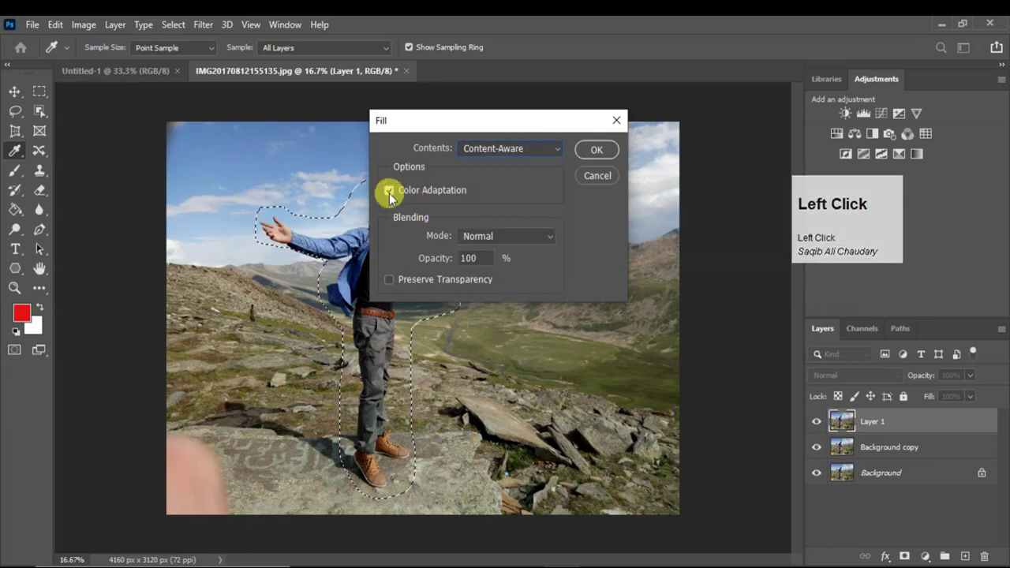
click(597, 149)
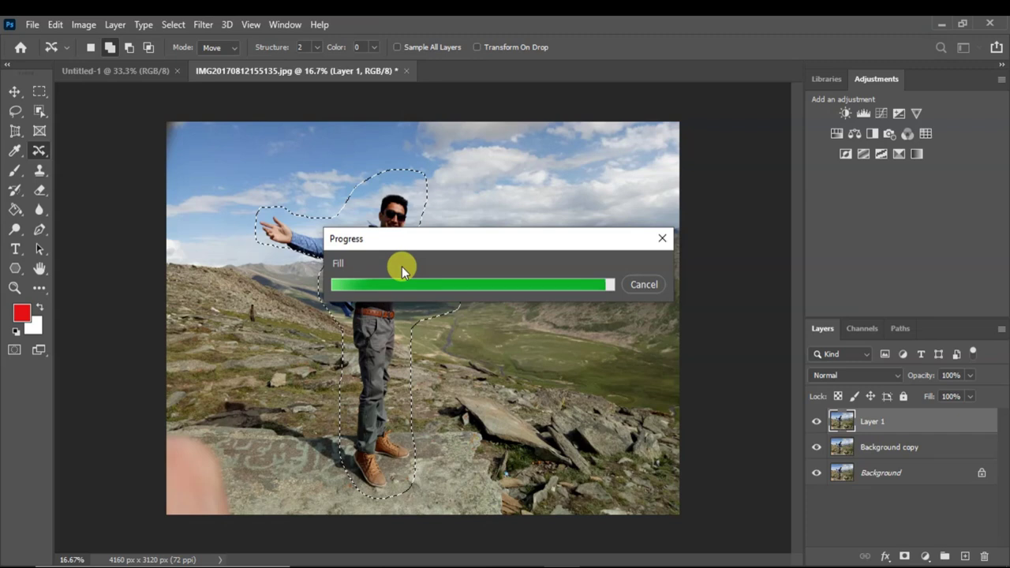
click(284, 313)
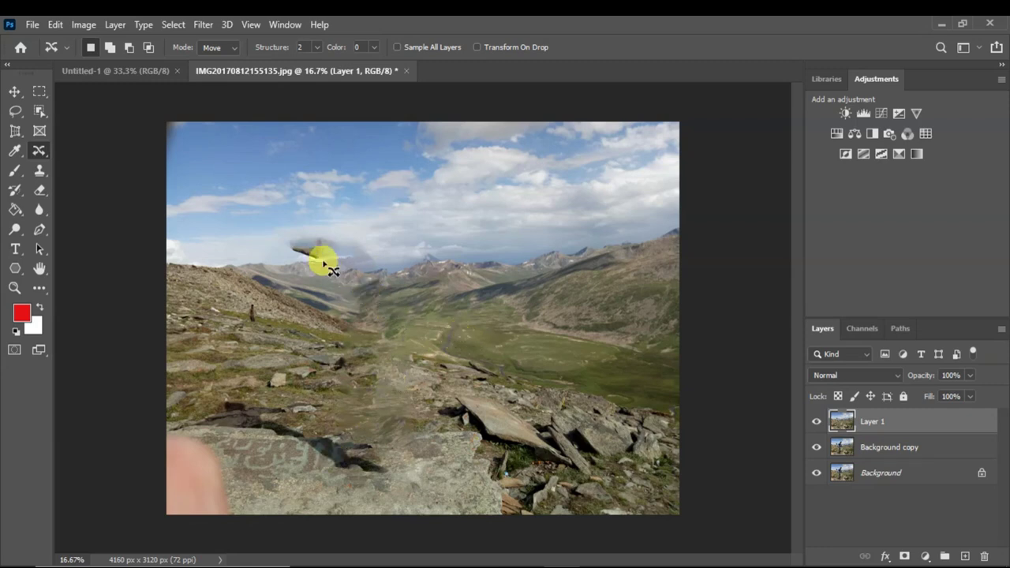
Outline the dark leftover patch in the sky above the mountains, fill it with Content-Aware, and deselect
mouse_move(301, 226)
mouse_down()
mouse_move(369, 224)
mouse_move(378, 280)
mouse_move(324, 295)
mouse_move(278, 237)
mouse_move(279, 211)
mouse_move(329, 234)
mouse_up()
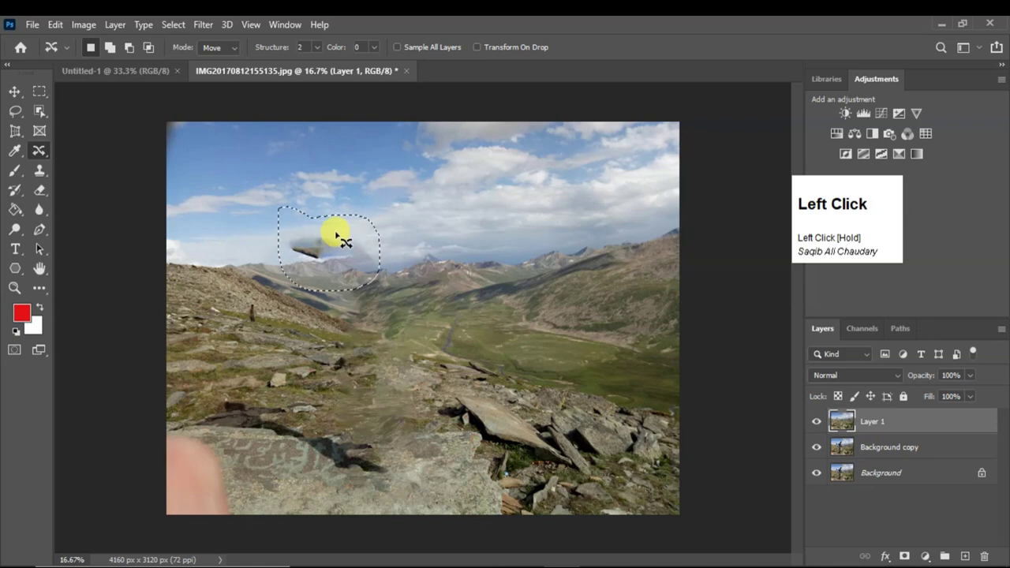
key(shift+BackSpace)
click(612, 160)
drag(304, 247, 380, 298)
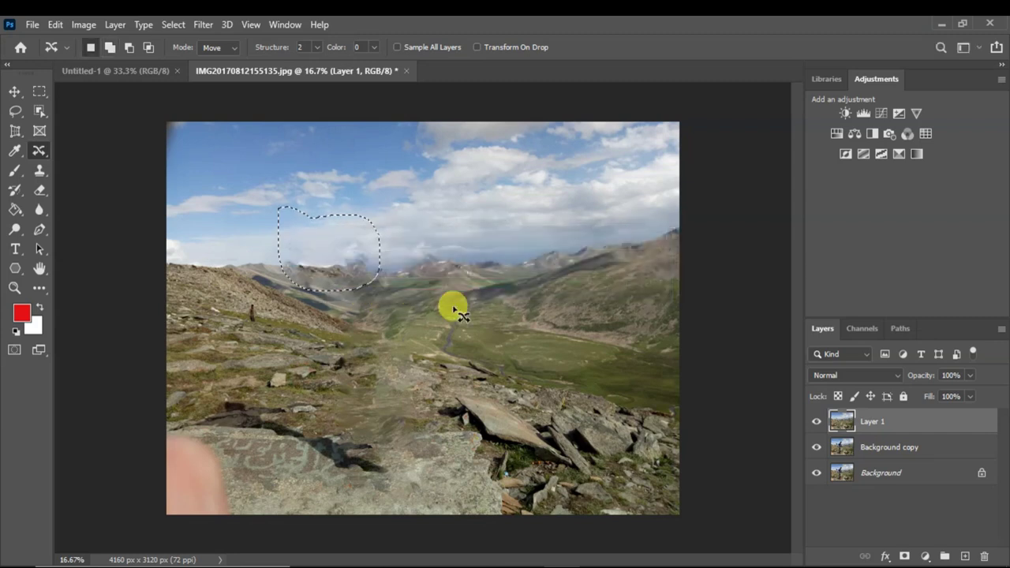
click(368, 297)
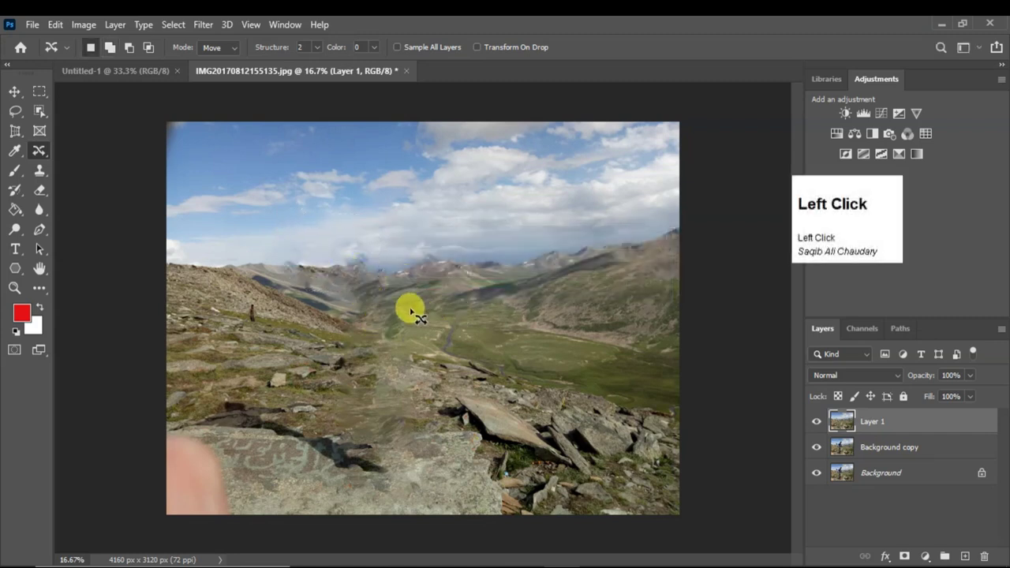
Outline the dark rock gaps and shadow along the foreground slab, fill the selection with Content-Aware, and deselect
mouse_move(225, 406)
mouse_down()
mouse_move(366, 439)
mouse_move(384, 458)
mouse_move(381, 474)
mouse_move(356, 479)
mouse_move(315, 468)
mouse_move(294, 445)
mouse_move(209, 435)
mouse_move(200, 404)
mouse_move(235, 401)
mouse_up()
right_click(284, 424)
key(shift+BackSpace)
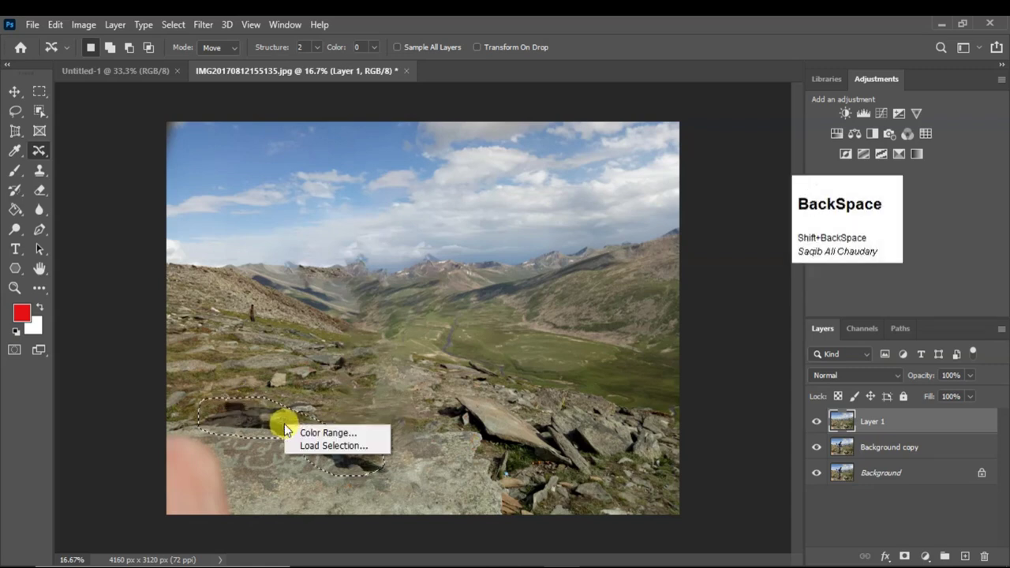
click(284, 423)
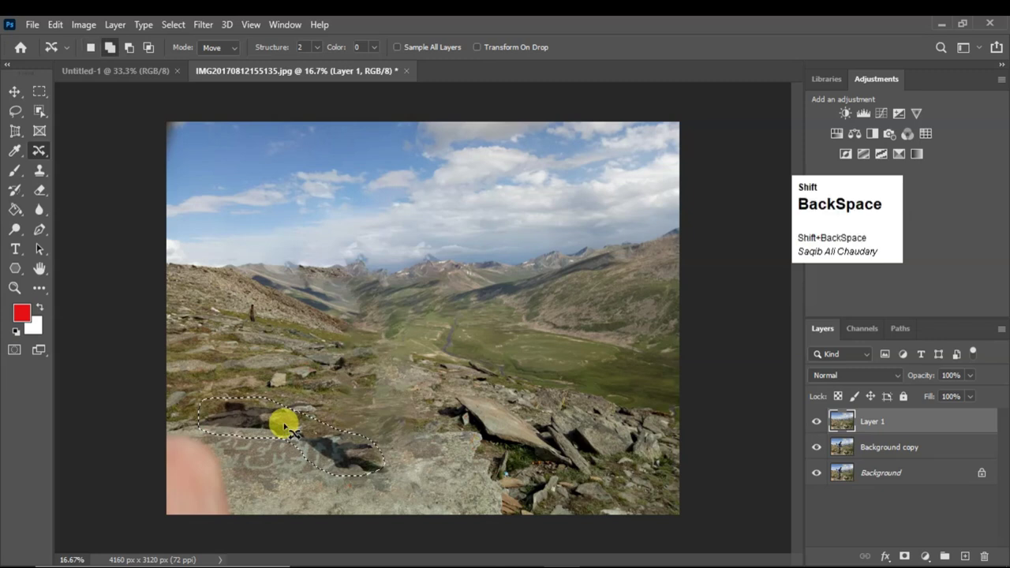
click(576, 149)
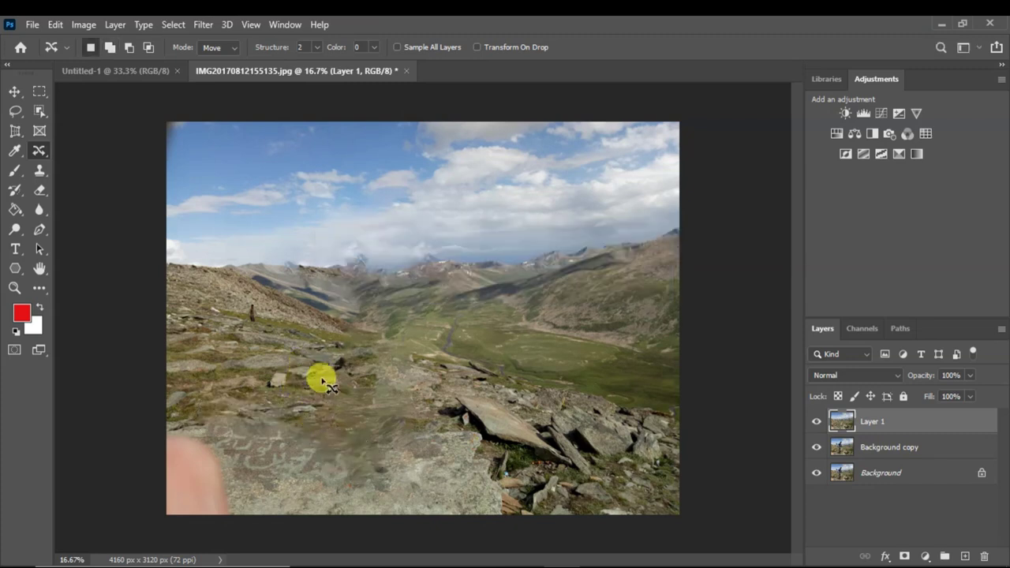
click(317, 386)
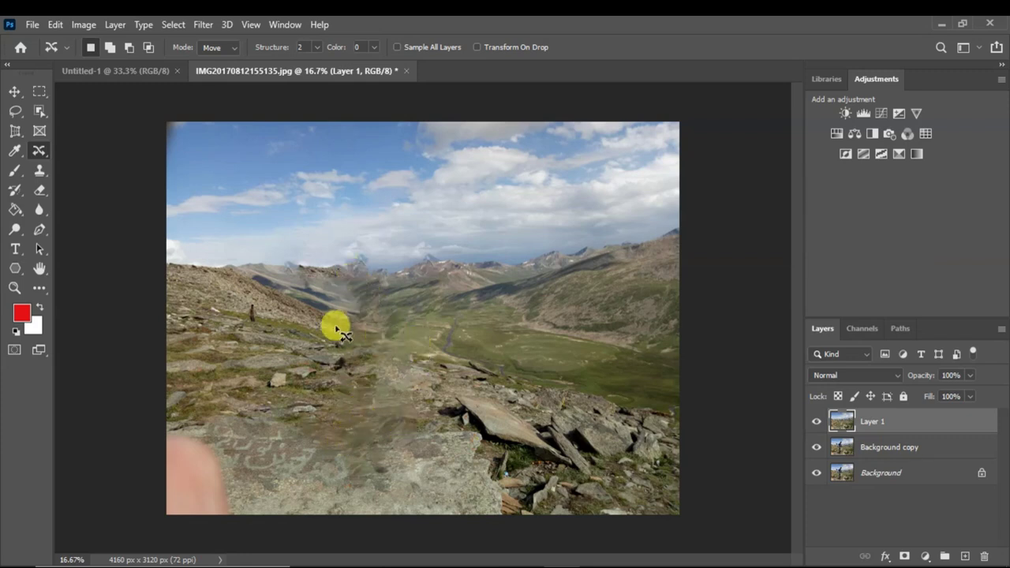
click(224, 201)
right_click(38, 150)
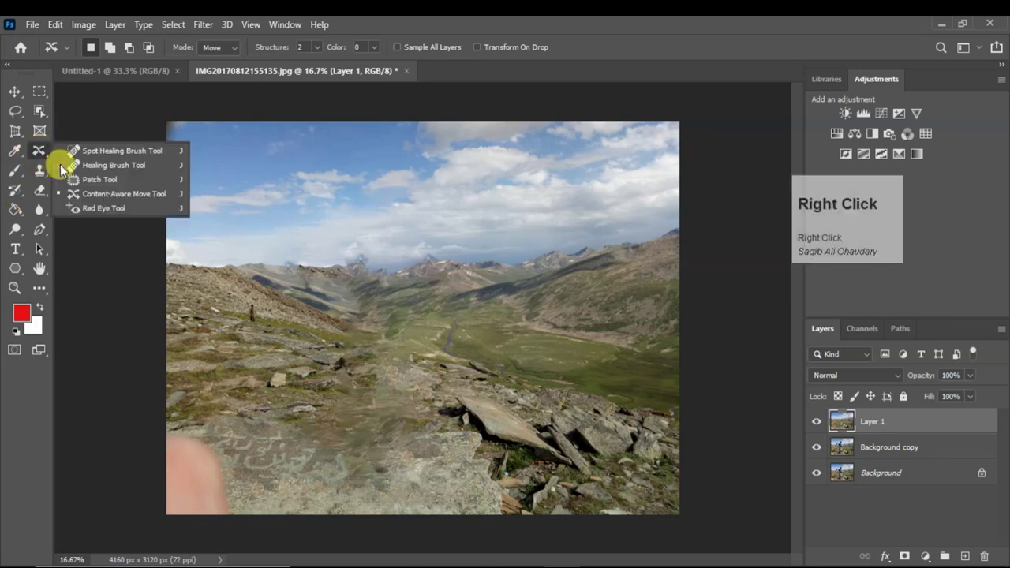
click(418, 315)
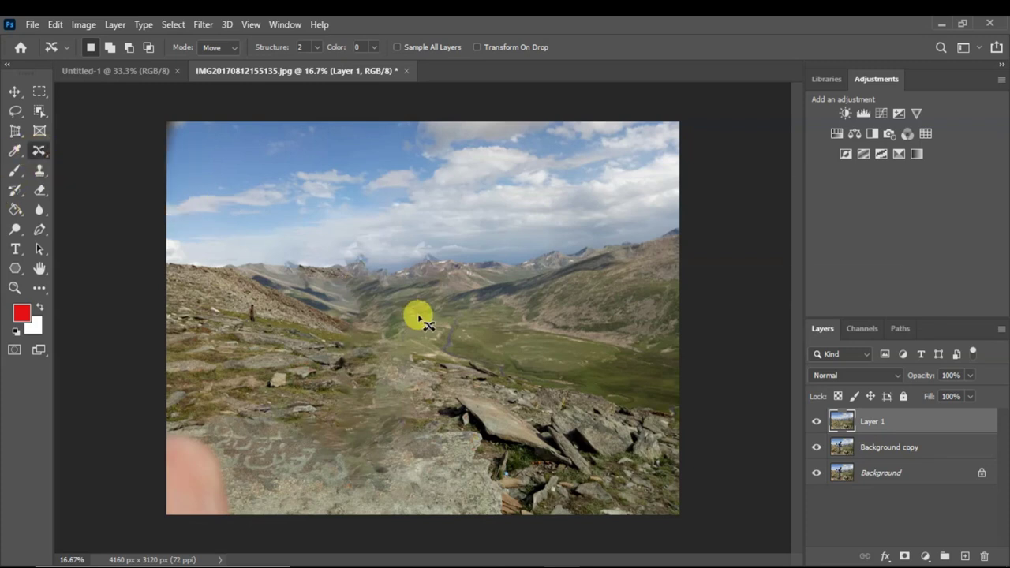
Undo the Content-Aware fills, their selections and the added layers until only the original Background layer with the man remains
key(ctrl+z)
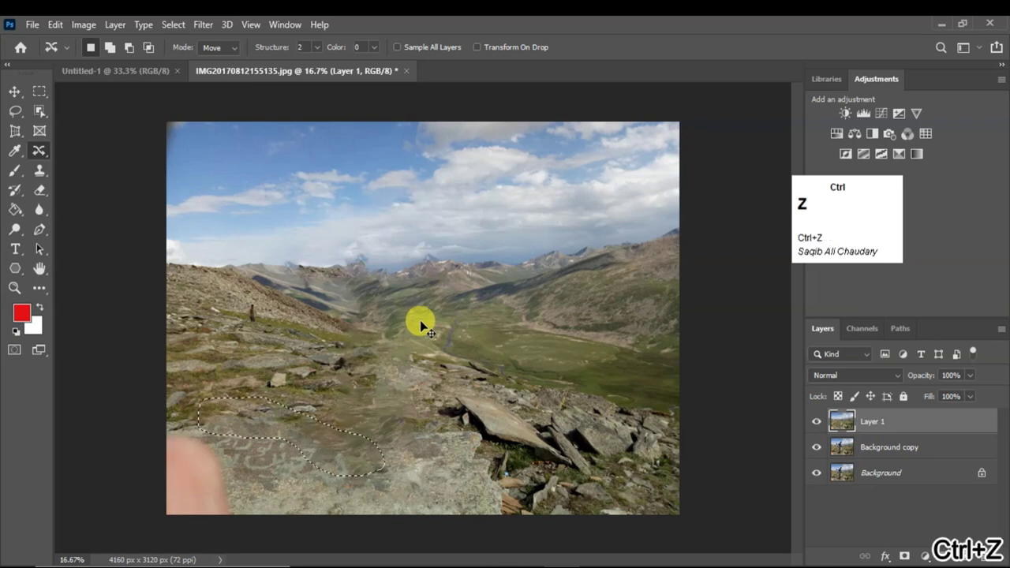
key(ctrl+z)
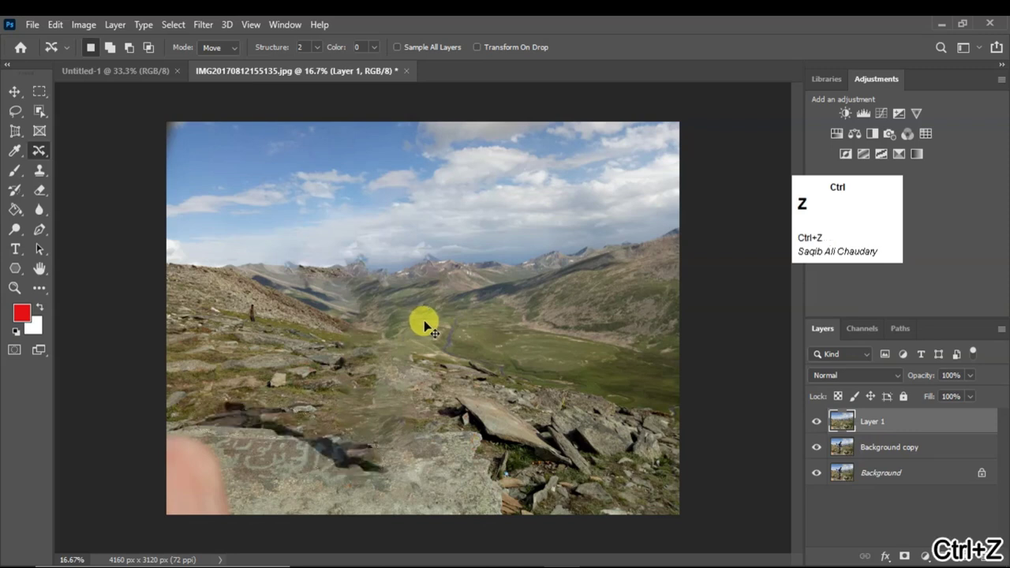
key(ctrl+z)
key(ctrl+z)
key(ctrl+z)
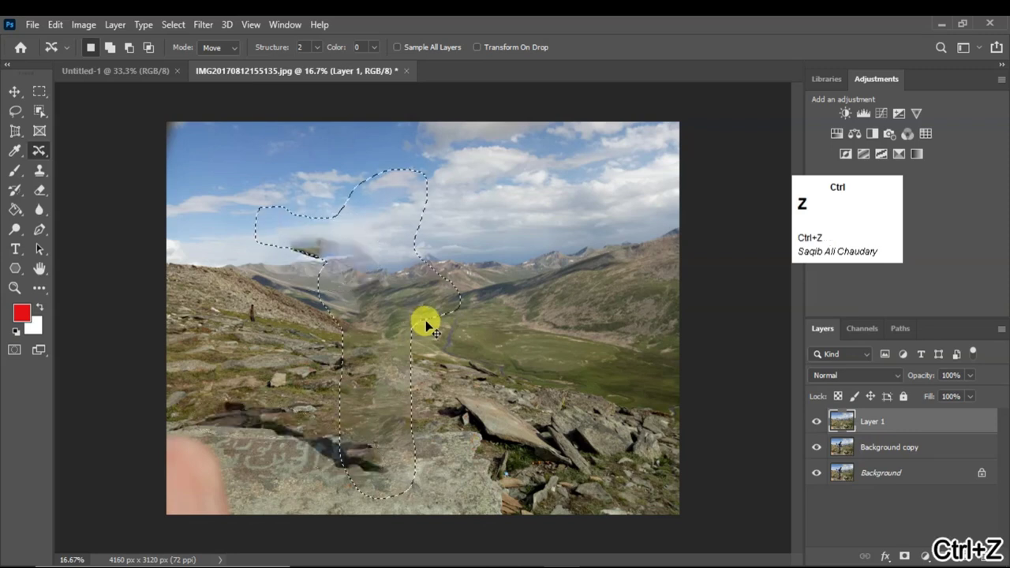
key(ctrl+z)
key(ctrl+z)
key(ctrl+z)
key(ctrl+z)
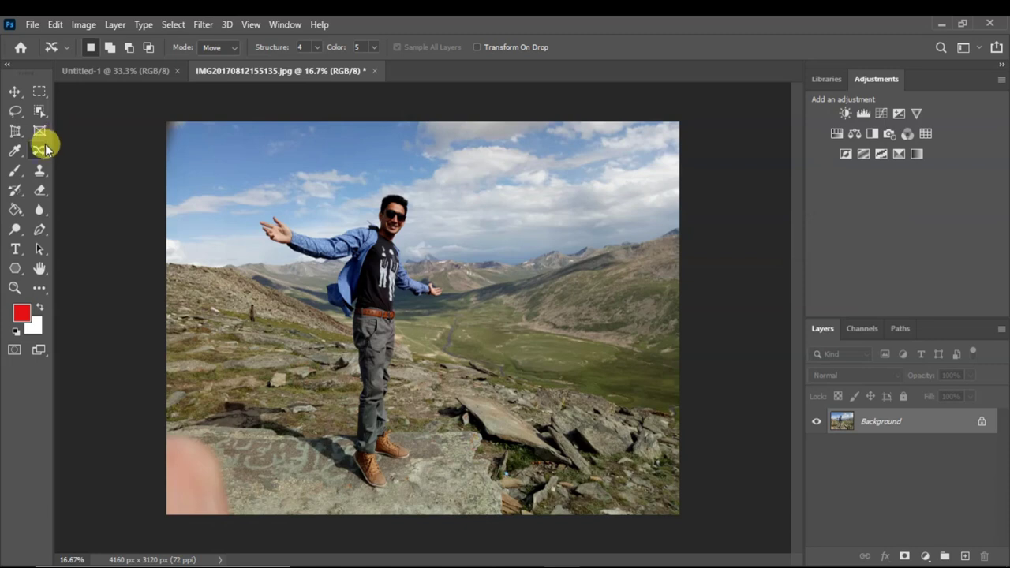
Choose the Content-Aware Move Tool and add an empty layer above Background
right_click(41, 151)
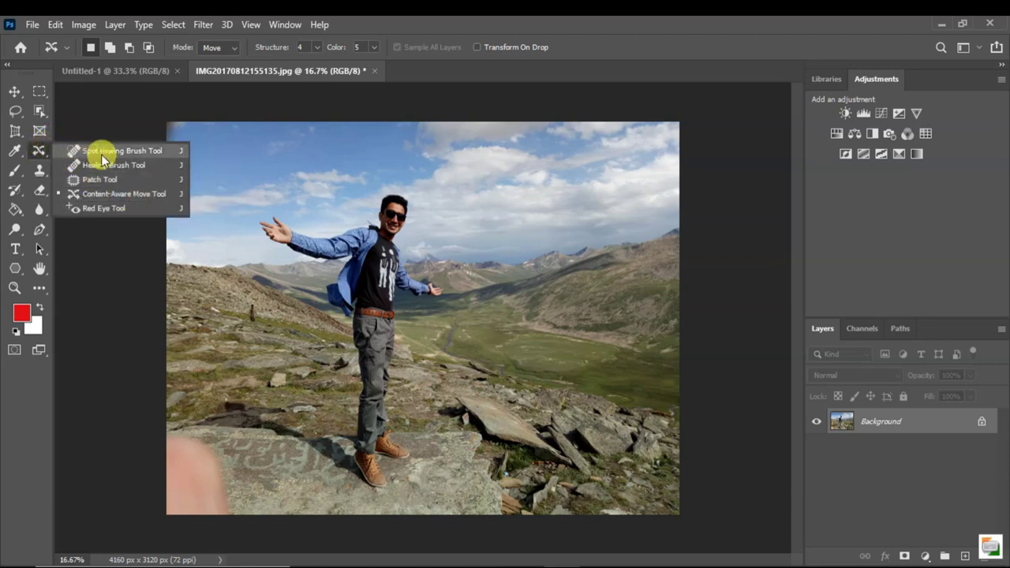
click(109, 197)
key(ctrl+z)
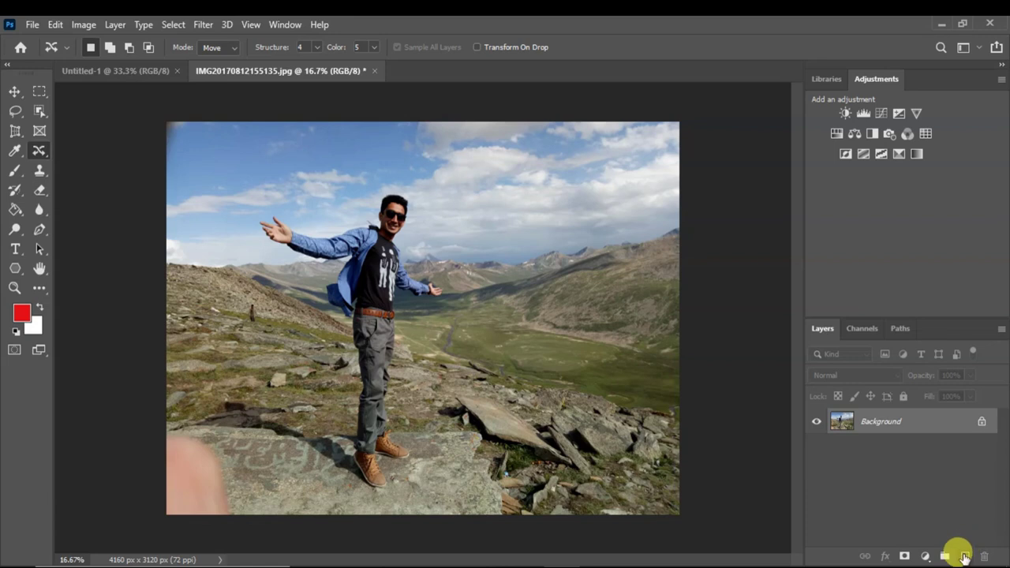
click(963, 557)
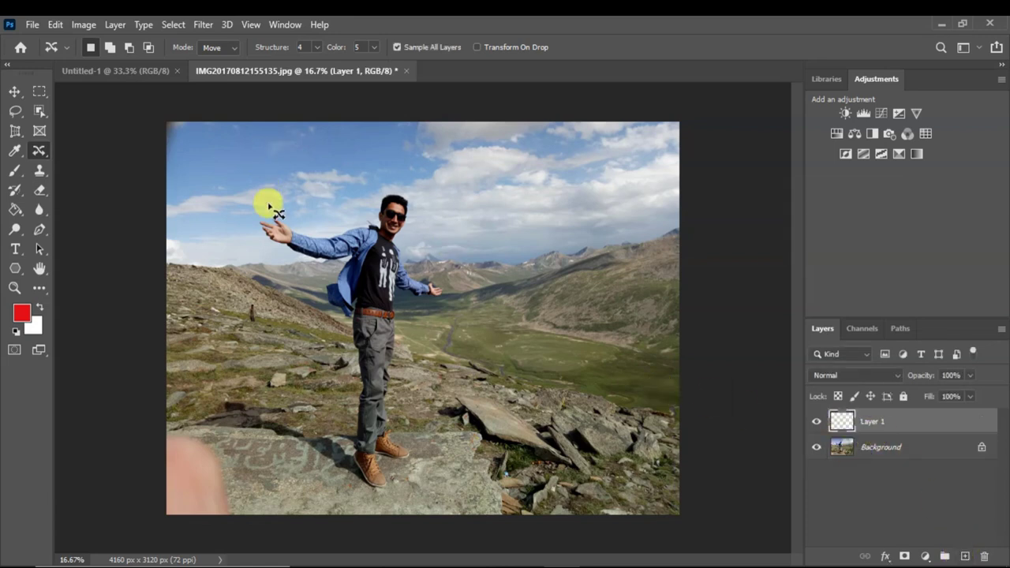
Outline the whole man with a freehand selection, and subtract the excess area beside his outstretched hand
mouse_move(270, 210)
mouse_down()
mouse_move(348, 219)
mouse_move(369, 180)
mouse_move(439, 200)
mouse_move(417, 248)
mouse_move(433, 278)
mouse_move(465, 286)
mouse_move(429, 317)
mouse_move(412, 315)
mouse_move(416, 447)
mouse_move(398, 483)
mouse_move(356, 487)
mouse_move(349, 394)
mouse_move(325, 296)
mouse_move(330, 266)
mouse_move(272, 260)
mouse_move(241, 226)
mouse_move(243, 213)
mouse_move(278, 214)
mouse_up()
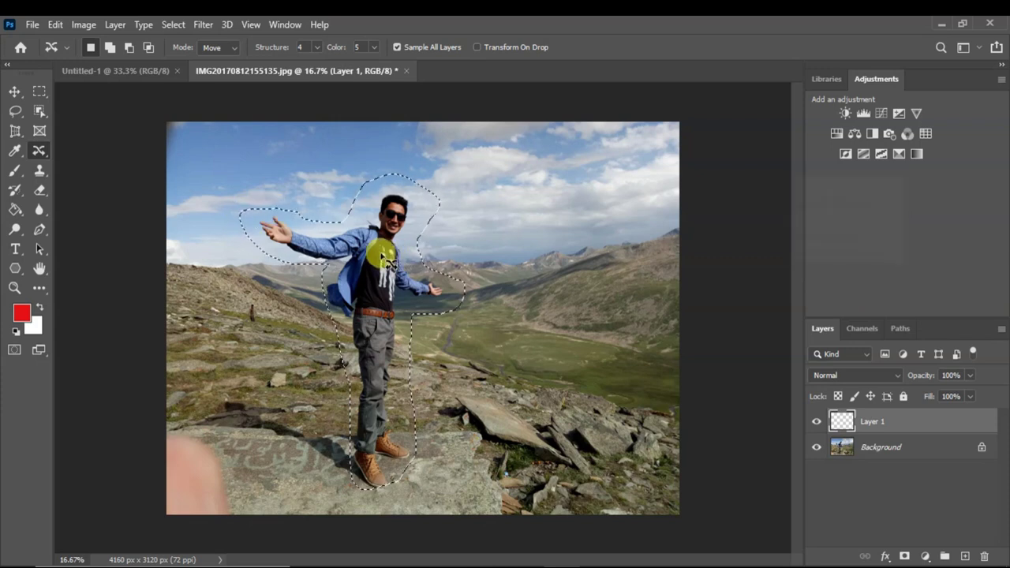
click(111, 48)
mouse_move(246, 200)
mouse_down()
mouse_move(255, 251)
mouse_move(236, 240)
mouse_up()
click(129, 47)
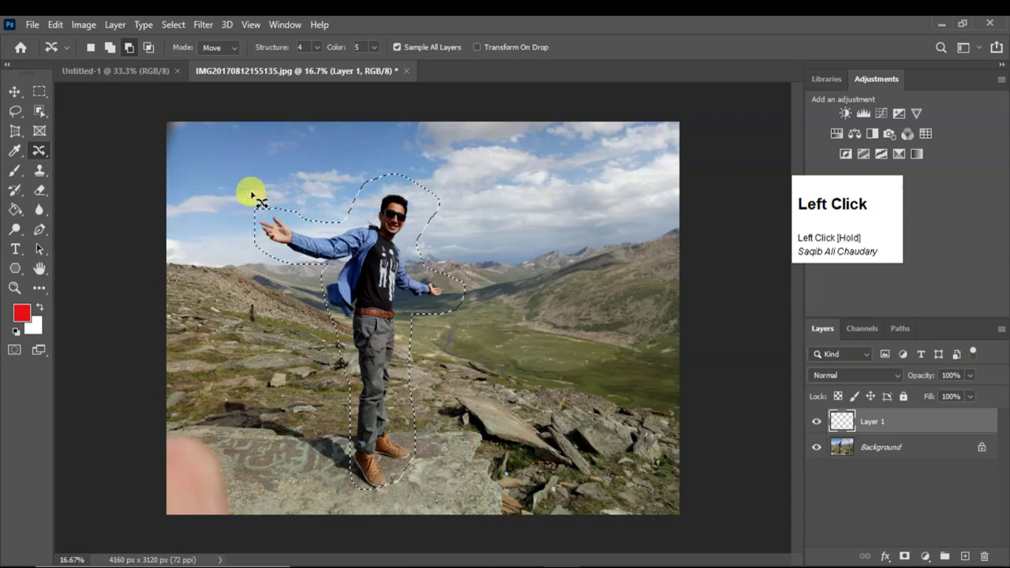
click(93, 47)
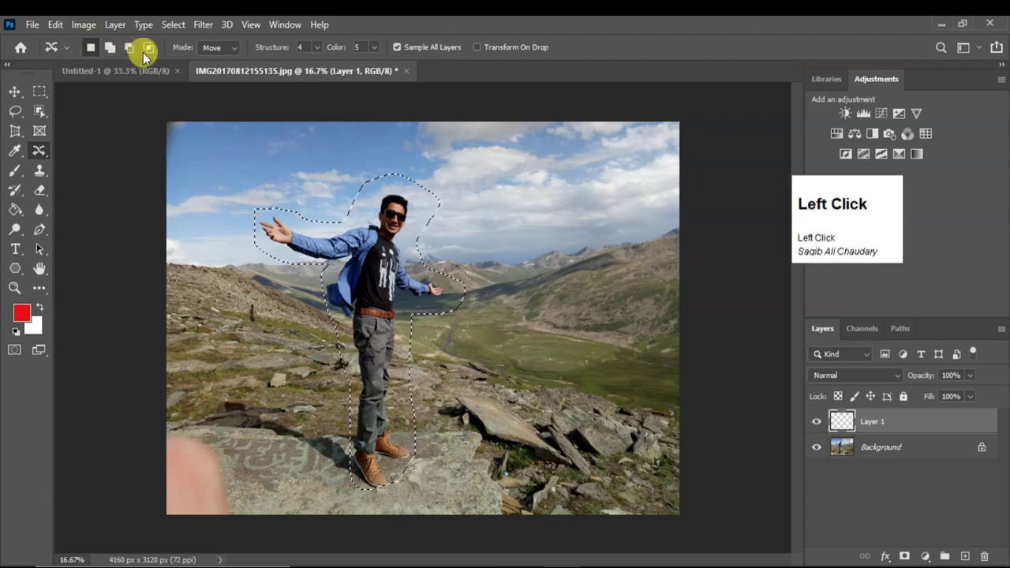
Keep the tool in Move mode with Sample All Layers on, and enable Transform On Drop
click(217, 51)
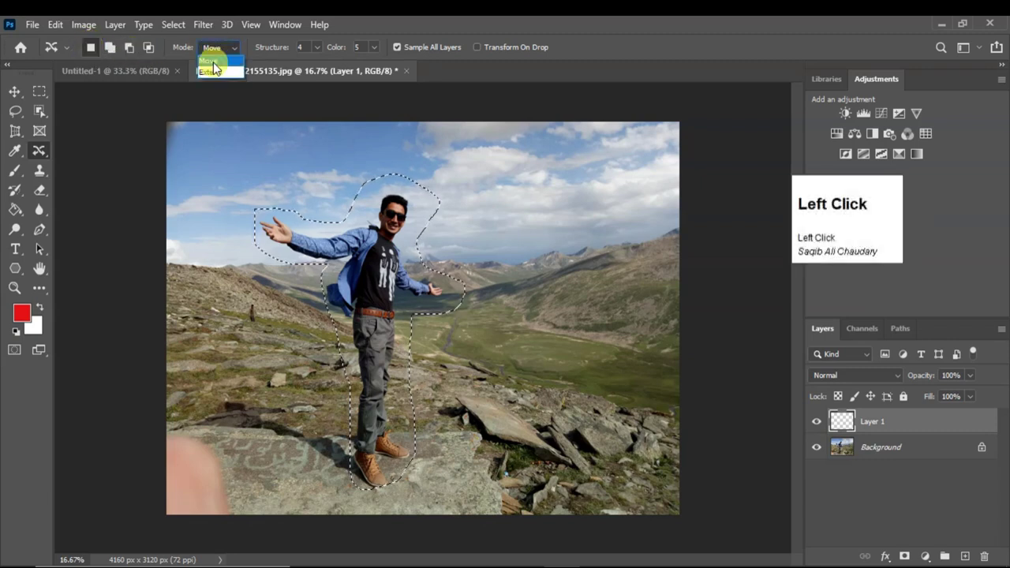
click(213, 63)
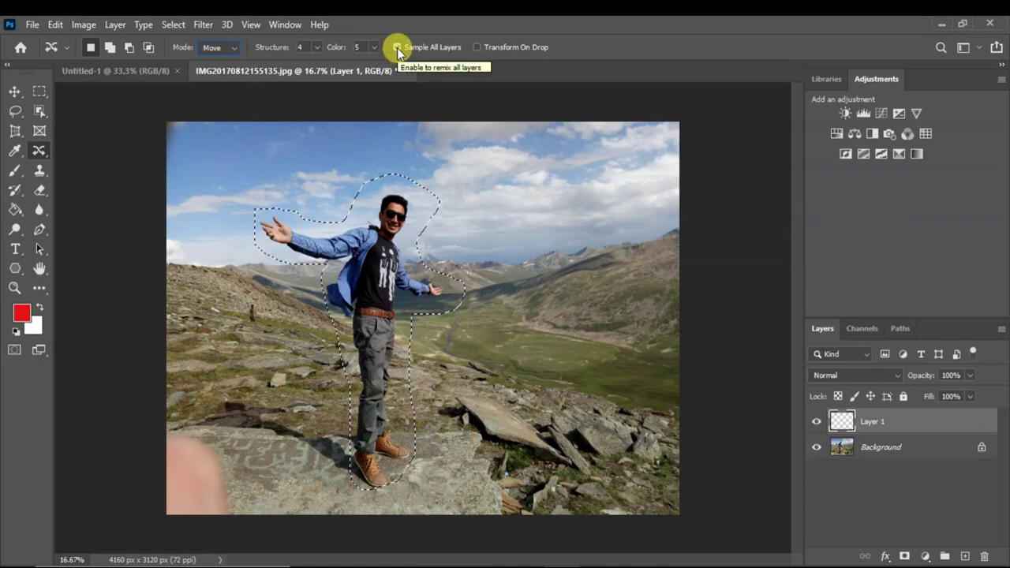
click(397, 47)
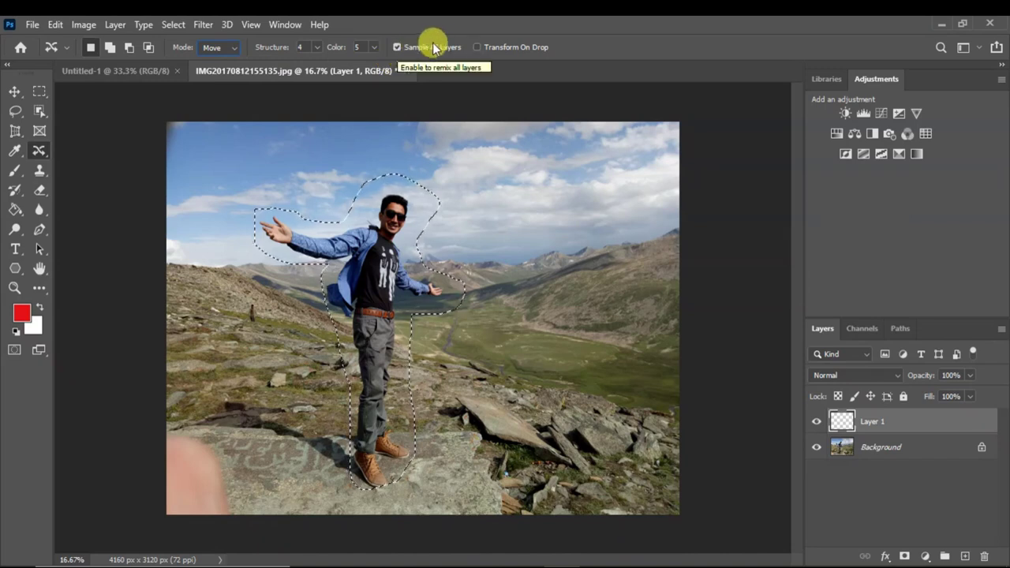
click(476, 46)
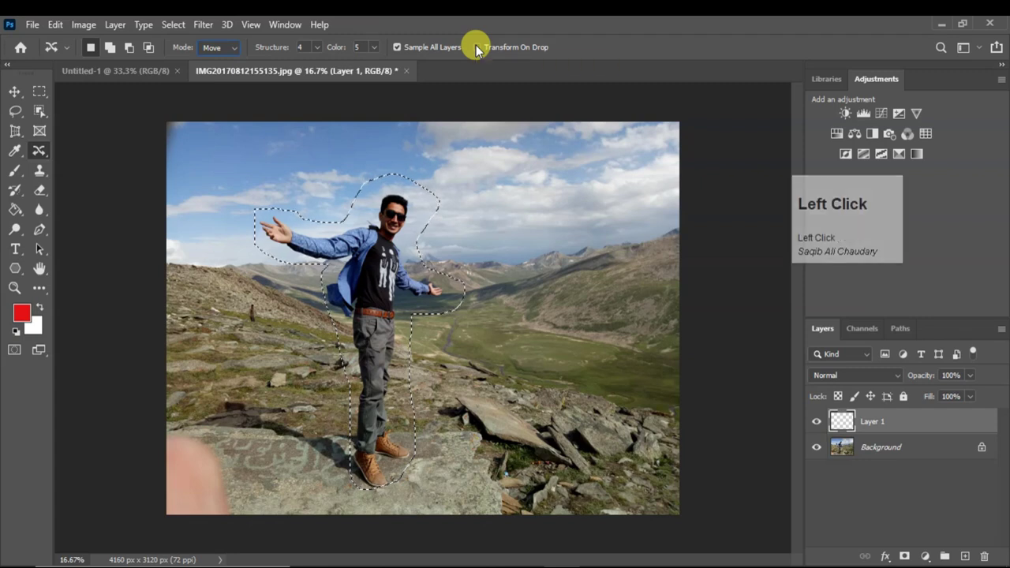
Move the selected man to the photo's left edge, scale him down, apply the transform, and check Layer 1 with Background briefly hidden
click(392, 257)
drag(392, 257, 532, 259)
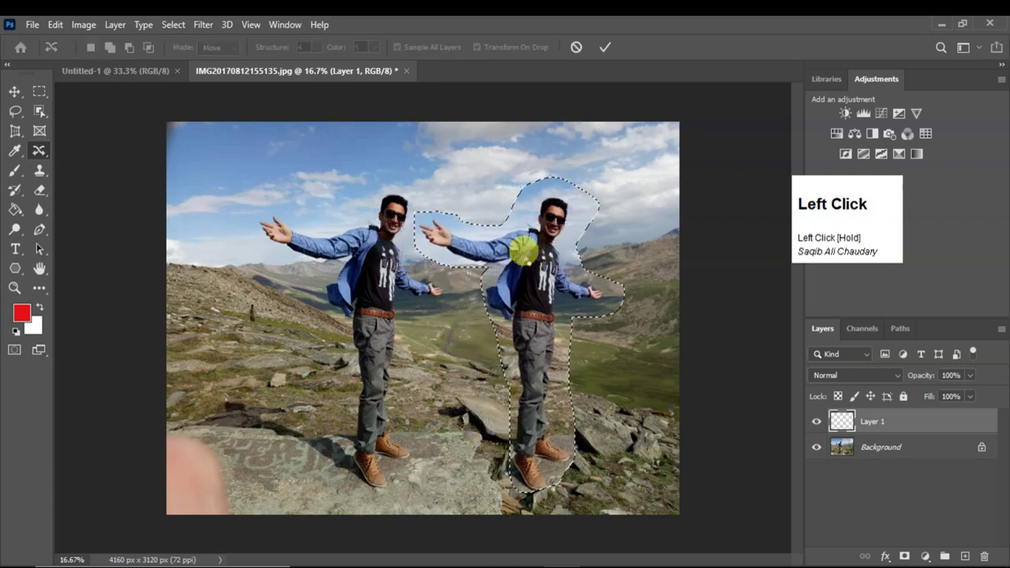
drag(620, 175, 559, 273)
drag(488, 367, 242, 282)
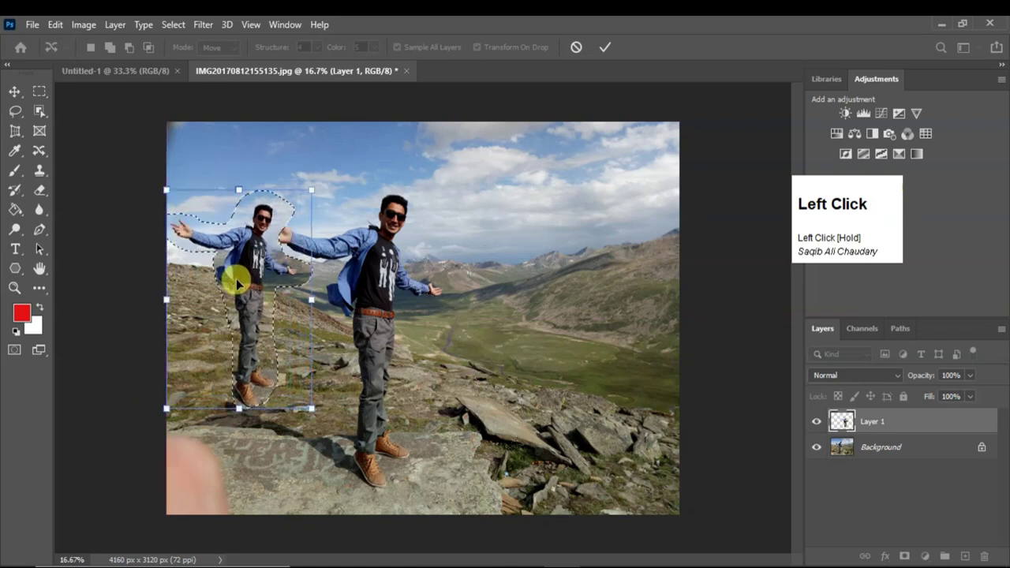
drag(308, 191, 299, 209)
drag(254, 273, 271, 311)
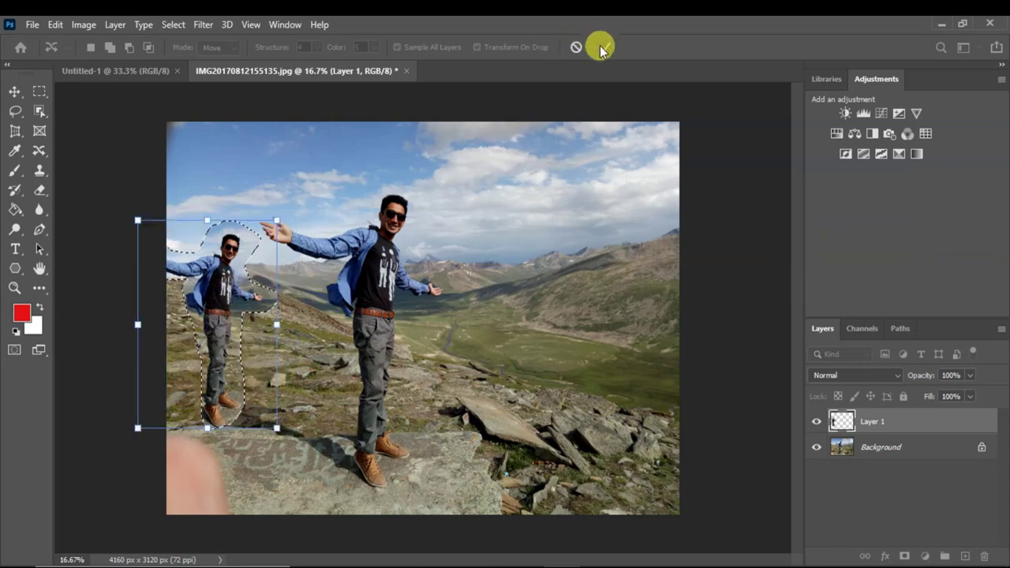
key(Return)
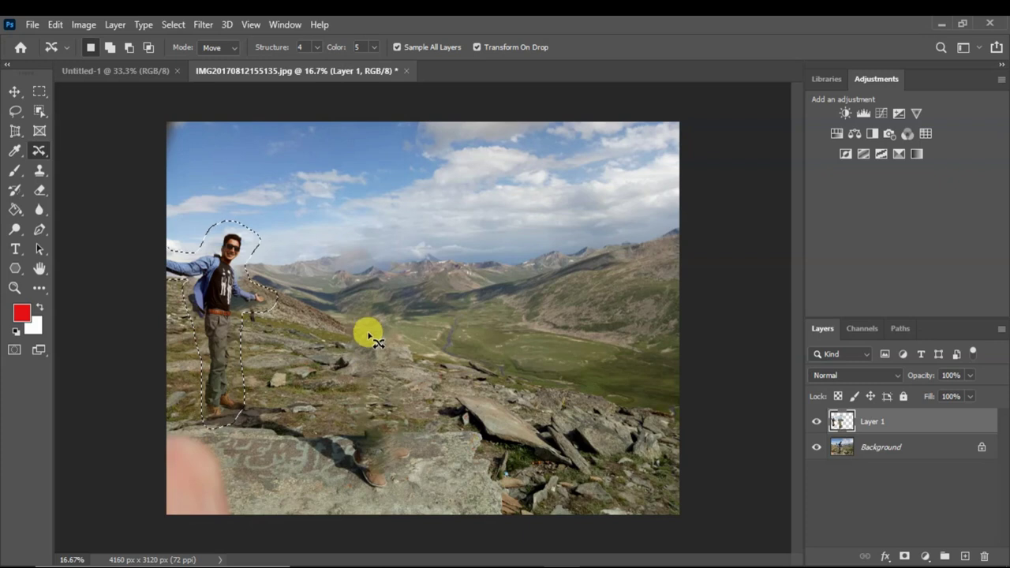
click(816, 447)
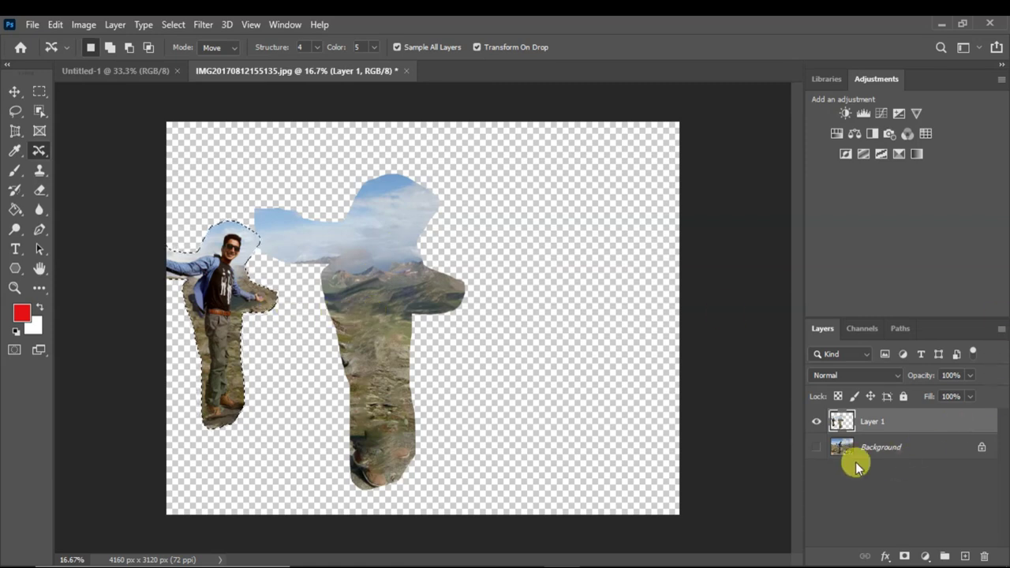
click(816, 447)
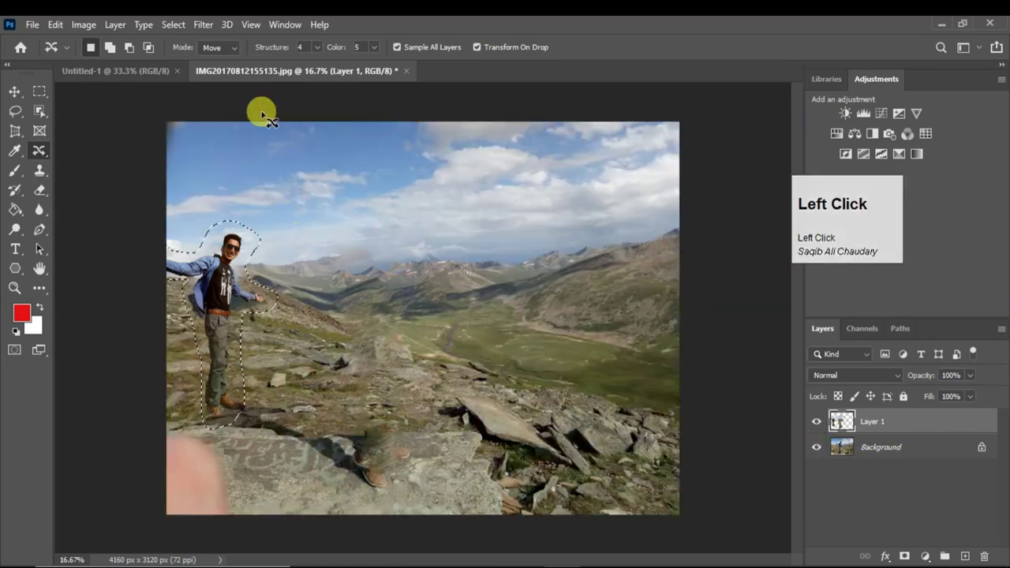
Switch the Content-Aware Move mode to Extend and undo the man's move, keeping the original selection around him
click(219, 48)
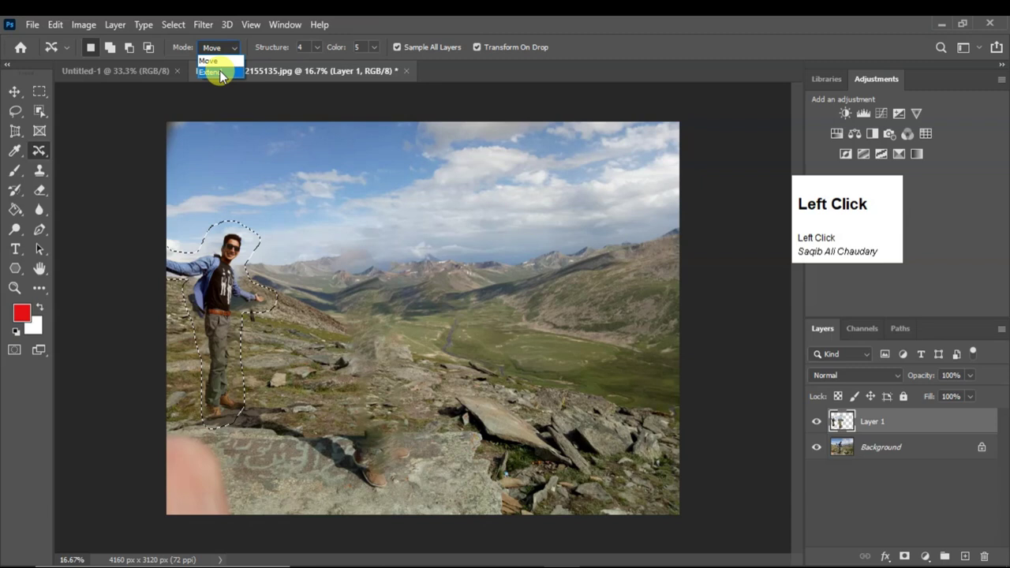
click(214, 70)
key(ctrl+z)
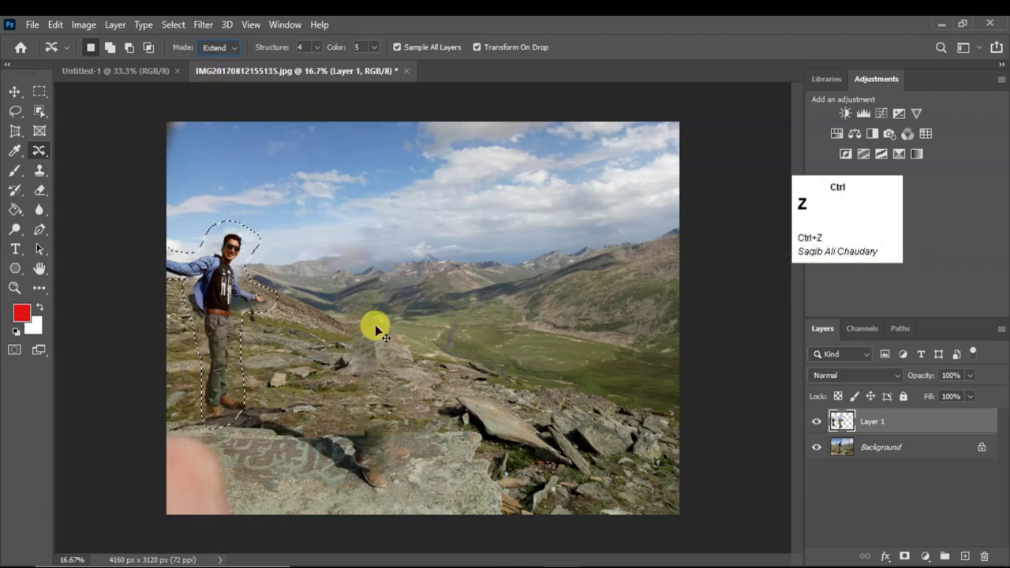
key(ctrl+z)
key(ctrl+z)
key(ctrl+z)
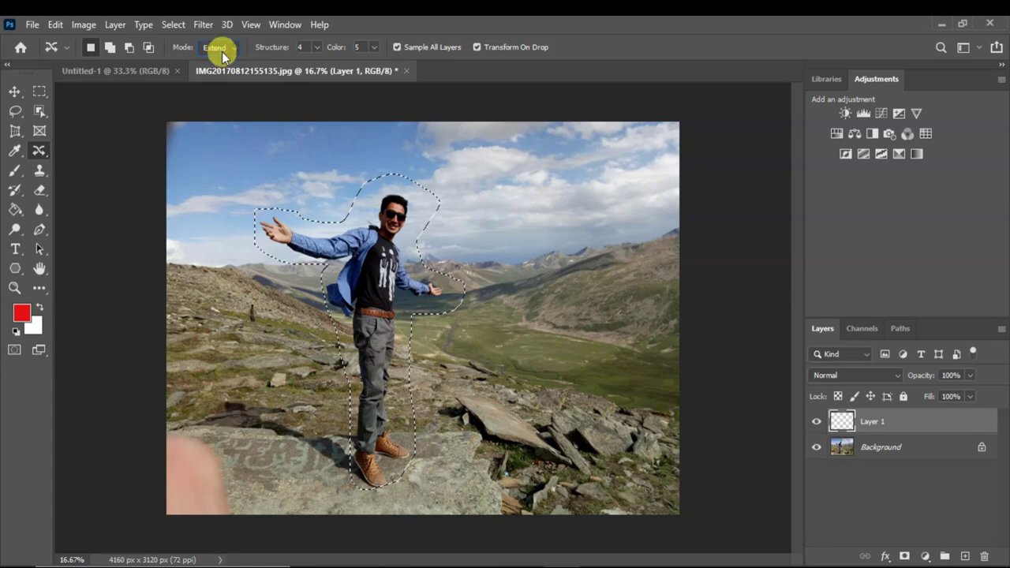
Place a scaled-down copy of the selected man on the rocks to his right, apply the transform, and deselect
drag(381, 273, 532, 277)
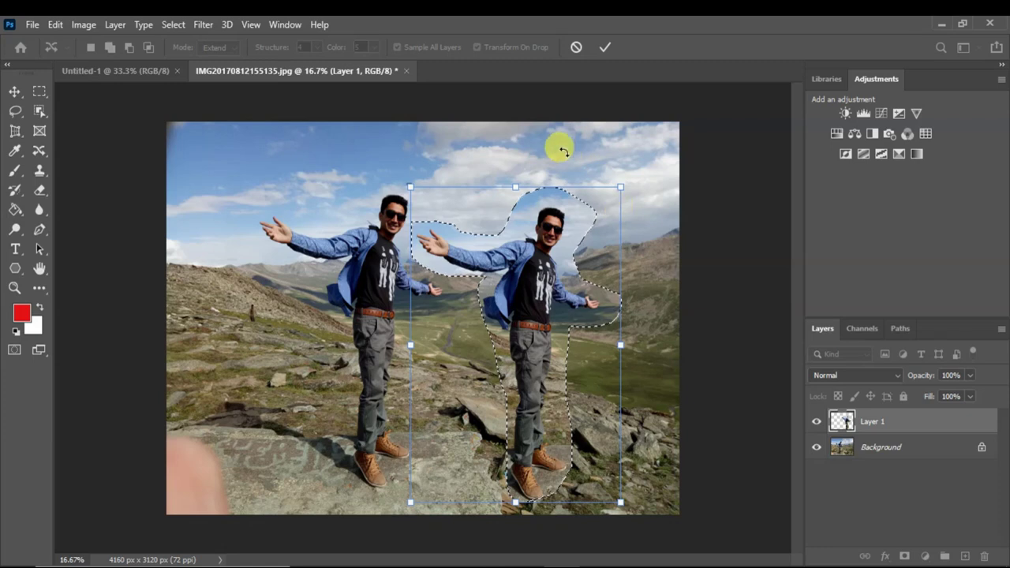
drag(619, 189, 564, 271)
drag(495, 366, 525, 309)
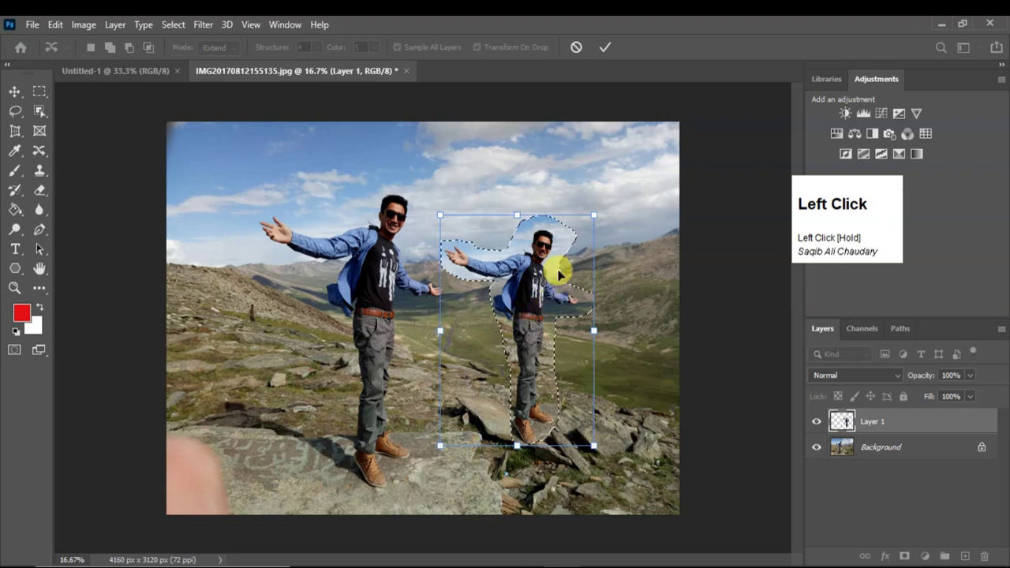
click(609, 49)
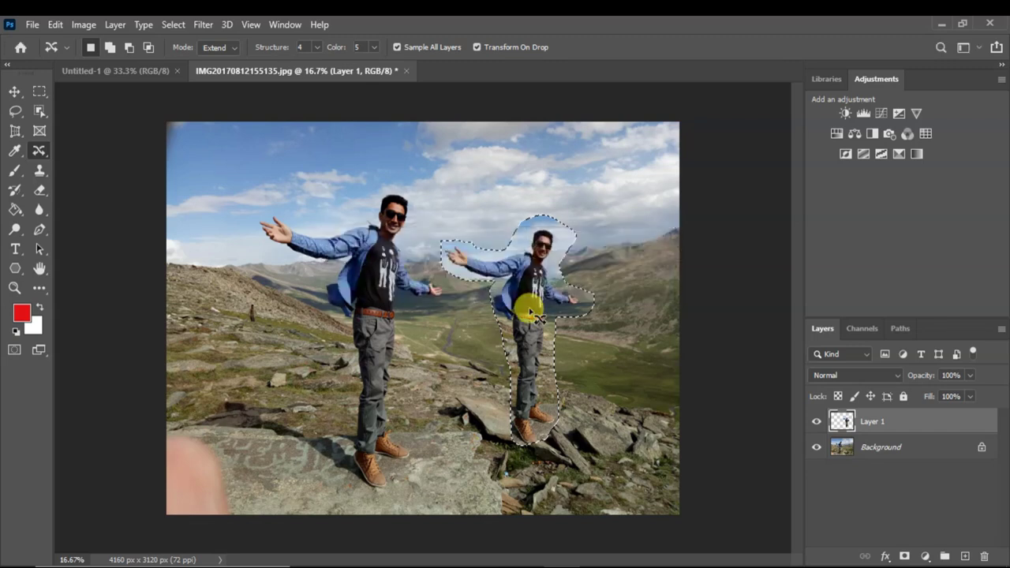
click(490, 323)
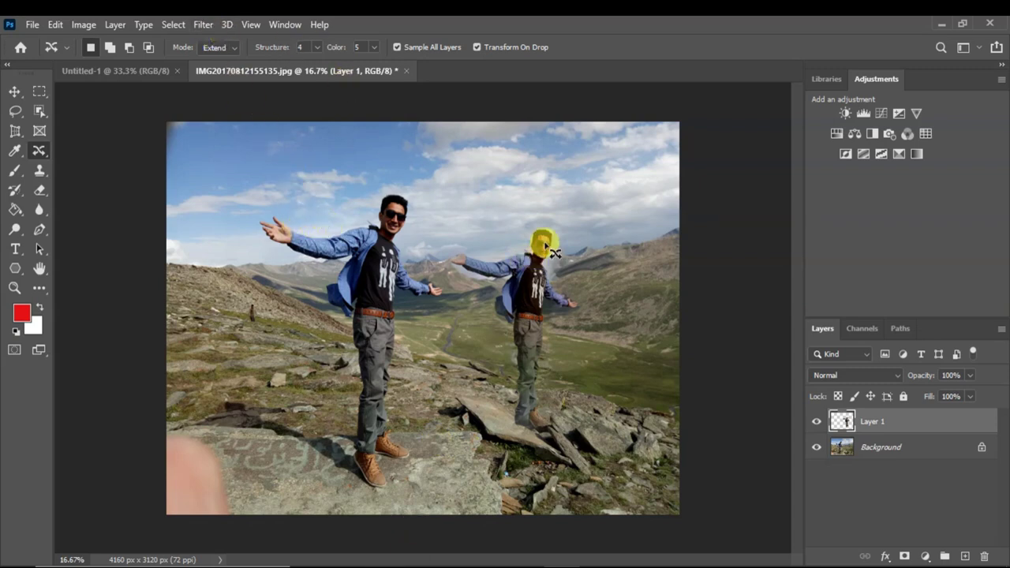
Draw a freehand selection around the smaller copy of the man on the rocks
click(315, 46)
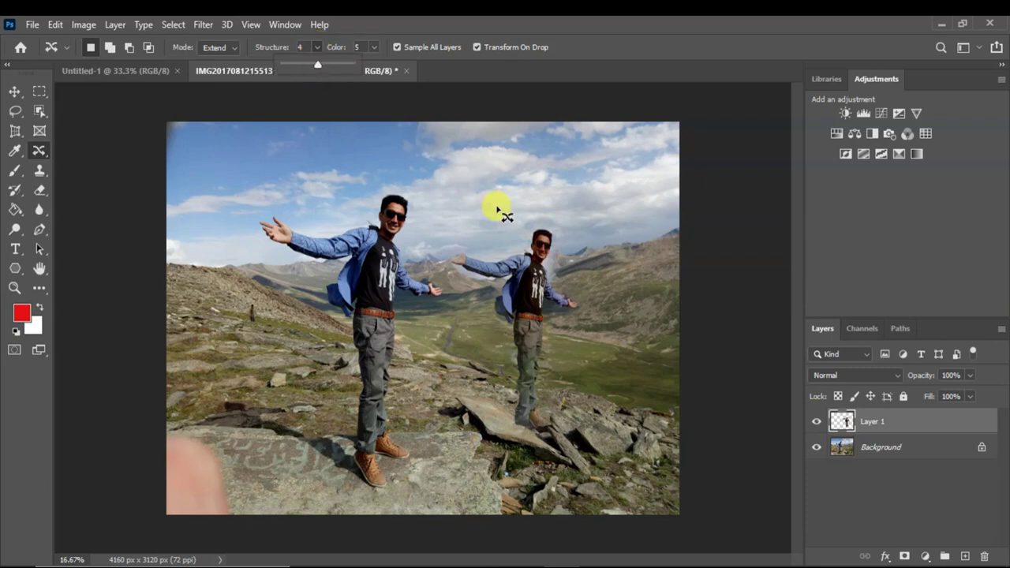
mouse_move(517, 228)
mouse_down()
mouse_move(562, 214)
mouse_move(562, 290)
mouse_move(592, 324)
mouse_move(547, 424)
mouse_move(507, 442)
mouse_move(487, 353)
mouse_move(459, 318)
mouse_move(442, 254)
mouse_move(477, 213)
mouse_move(541, 225)
mouse_up()
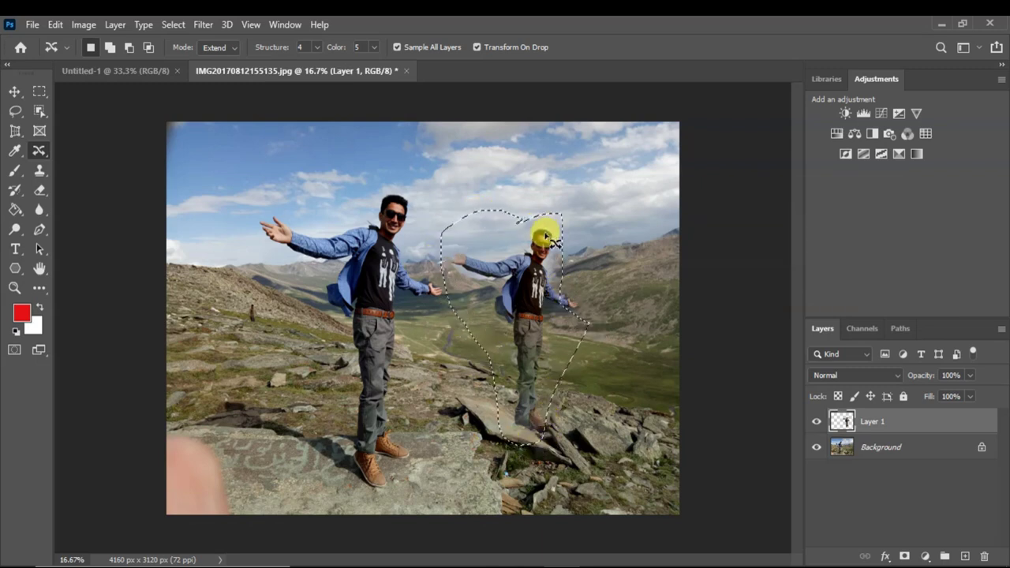
alt+scroll(545, 236, up, 5)
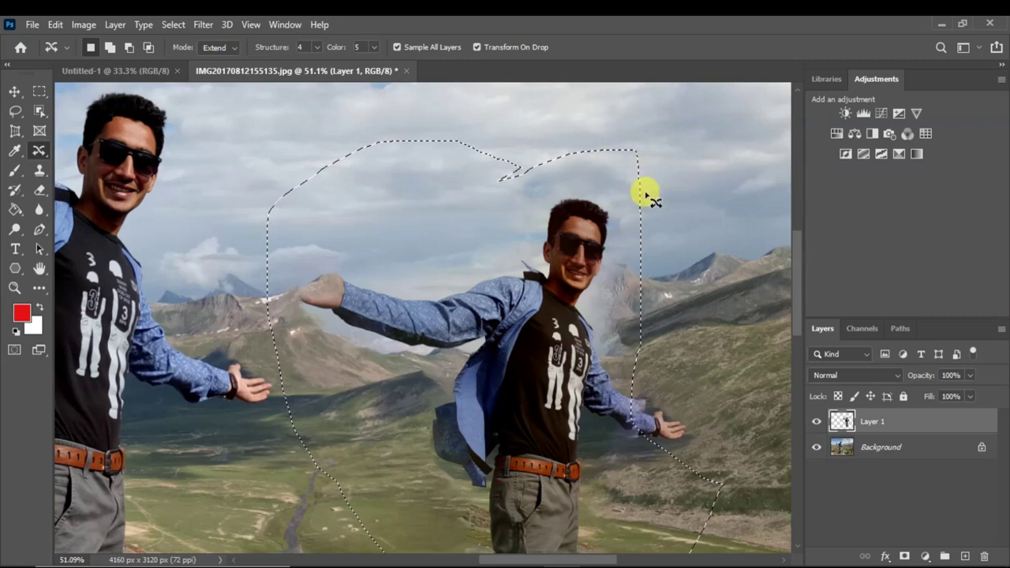
Try Structure 2 for the Content-Aware Move Tool, and settle on Structure 7
click(316, 47)
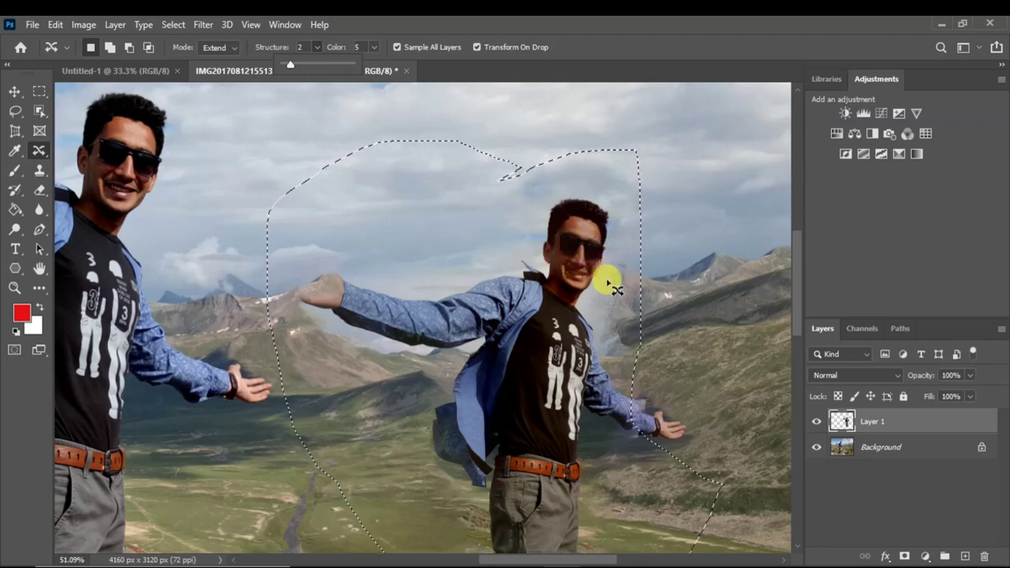
click(317, 47)
click(317, 47)
drag(317, 67, 370, 75)
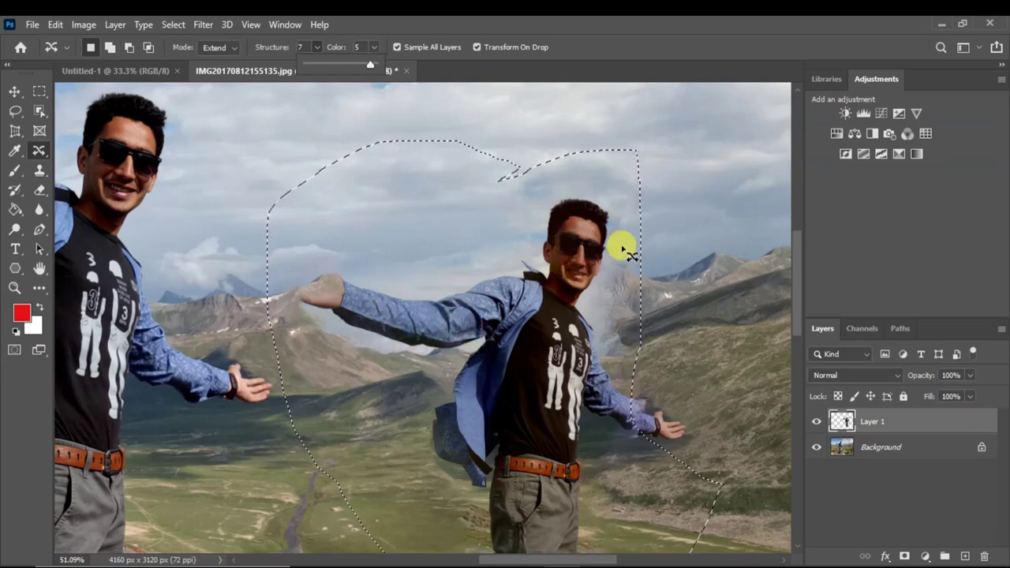
Set the Content-Aware Move Tool's Color adaptation to 9 and deselect the area around the smaller man
click(375, 48)
drag(375, 67, 385, 67)
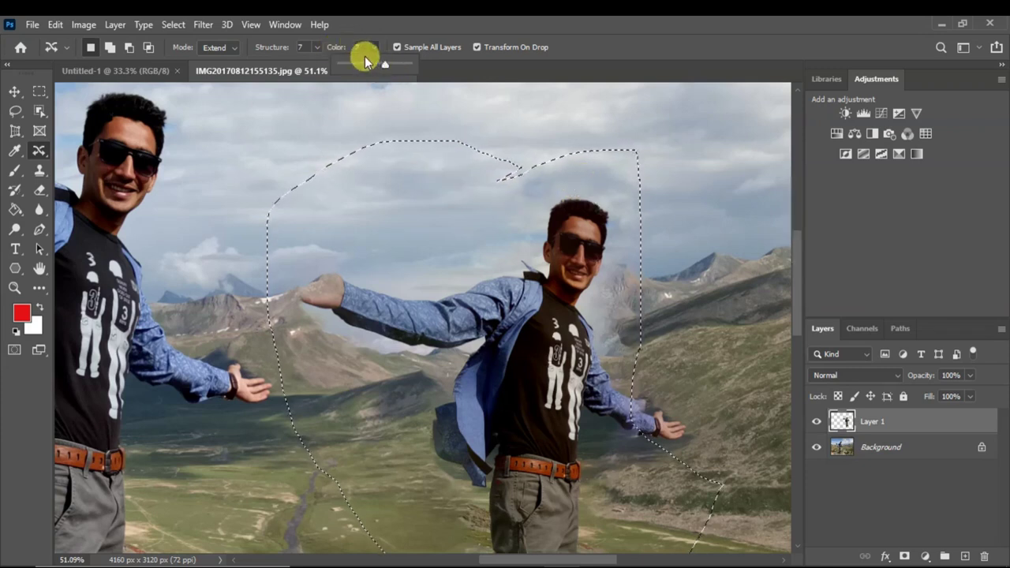
click(371, 49)
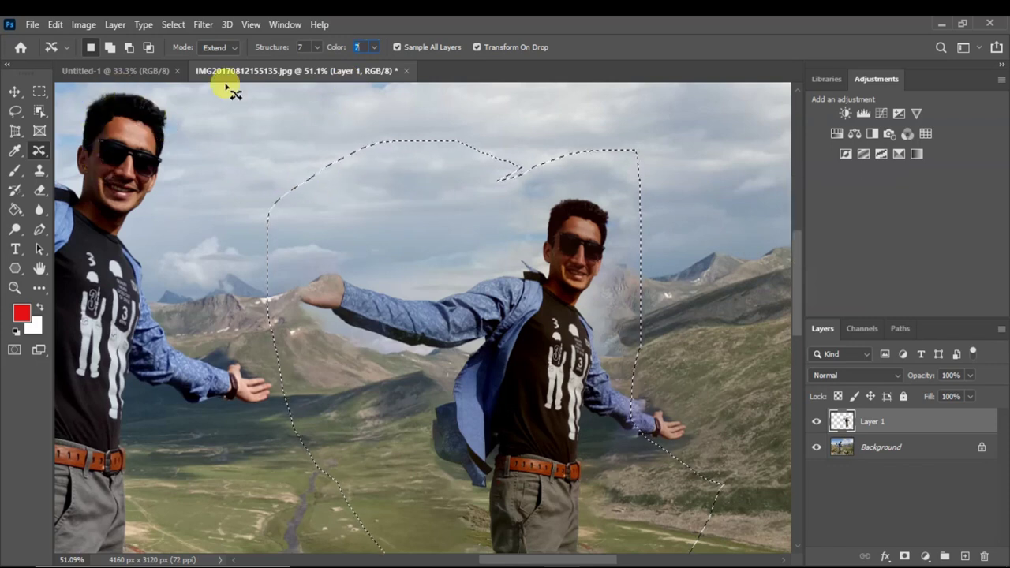
click(374, 48)
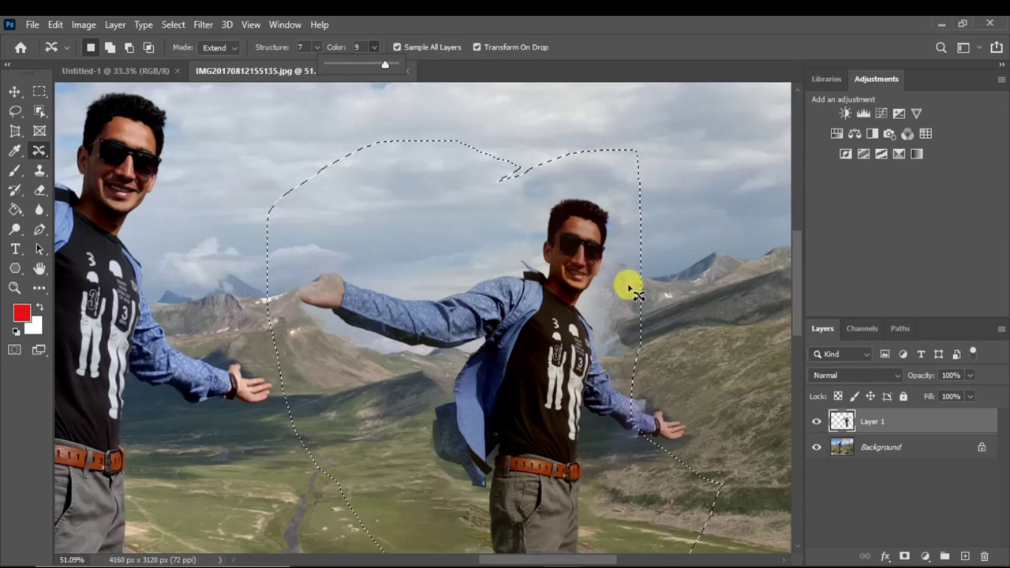
click(392, 88)
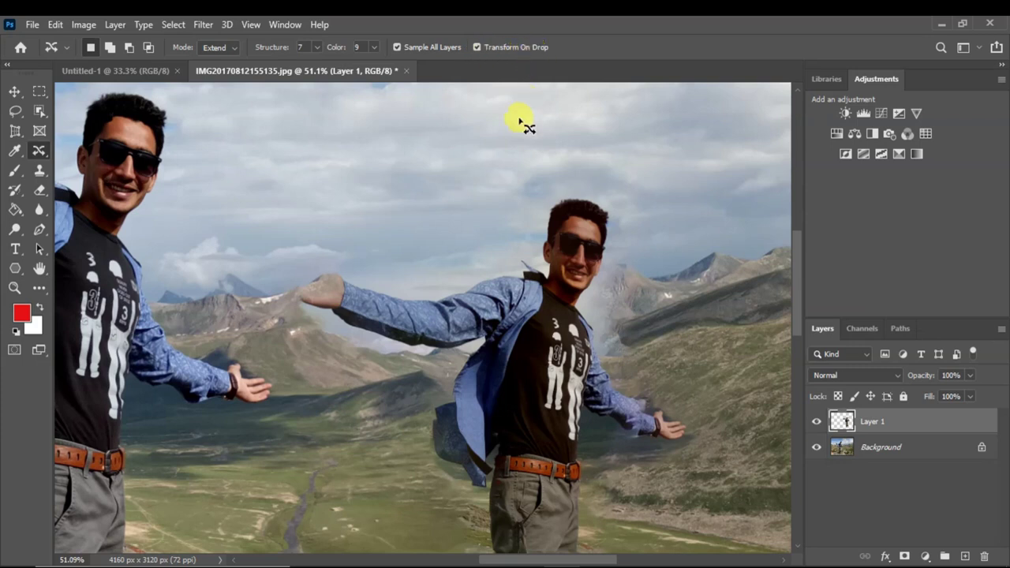
scroll(573, 249, down, 5)
scroll(571, 260, up, 2)
alt+scroll(567, 254, down, 4)
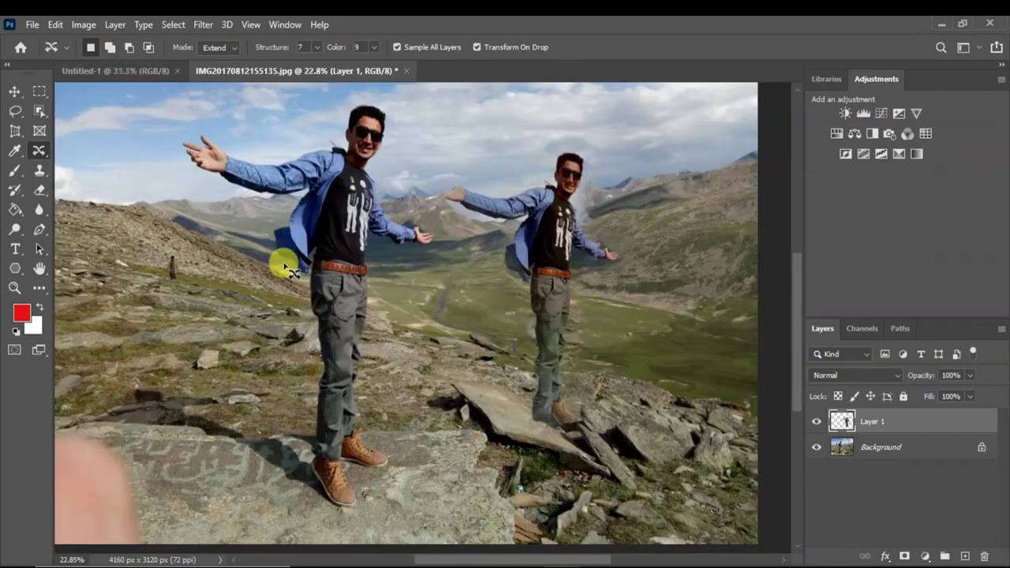
right_click(39, 154)
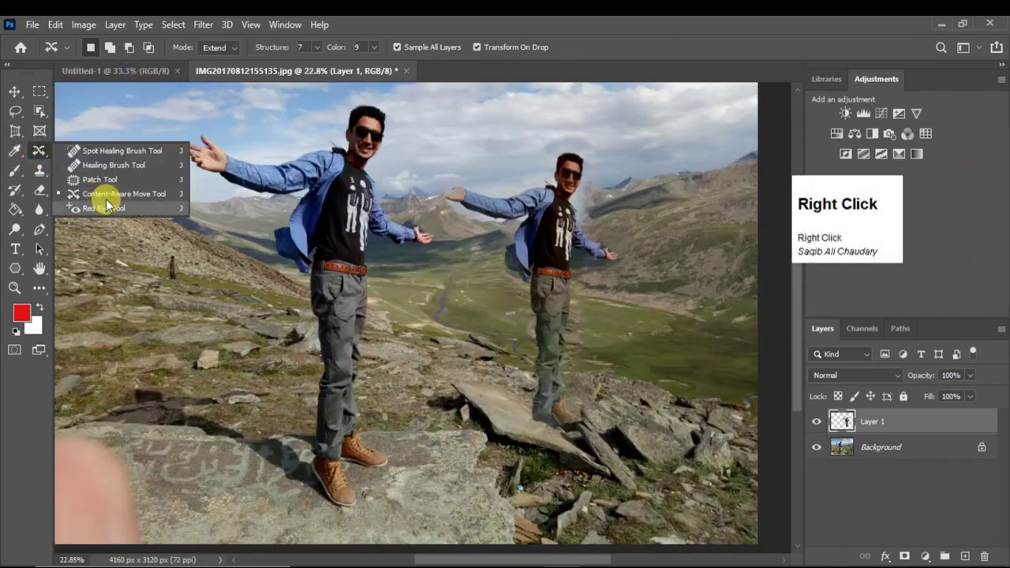
click(118, 272)
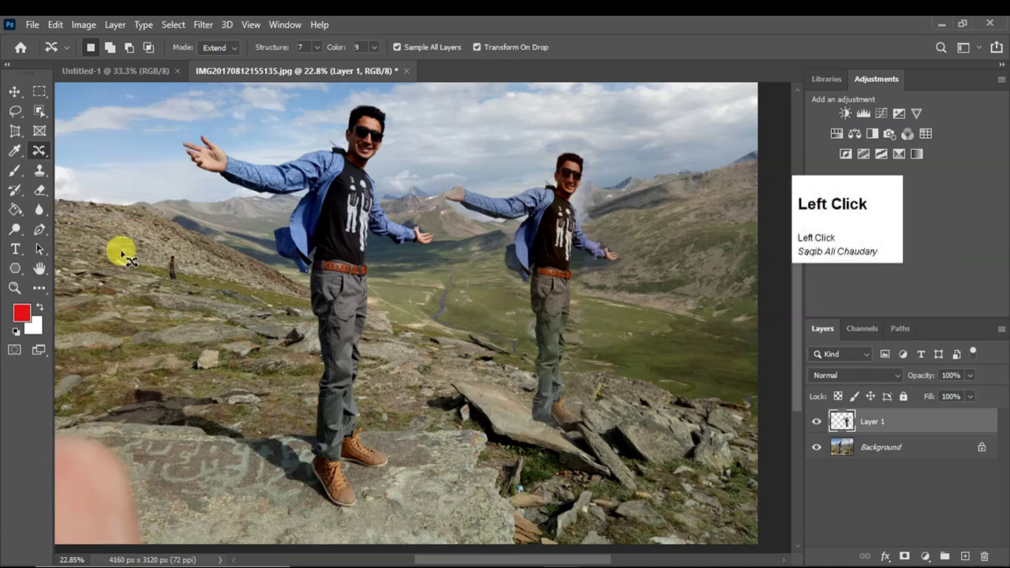